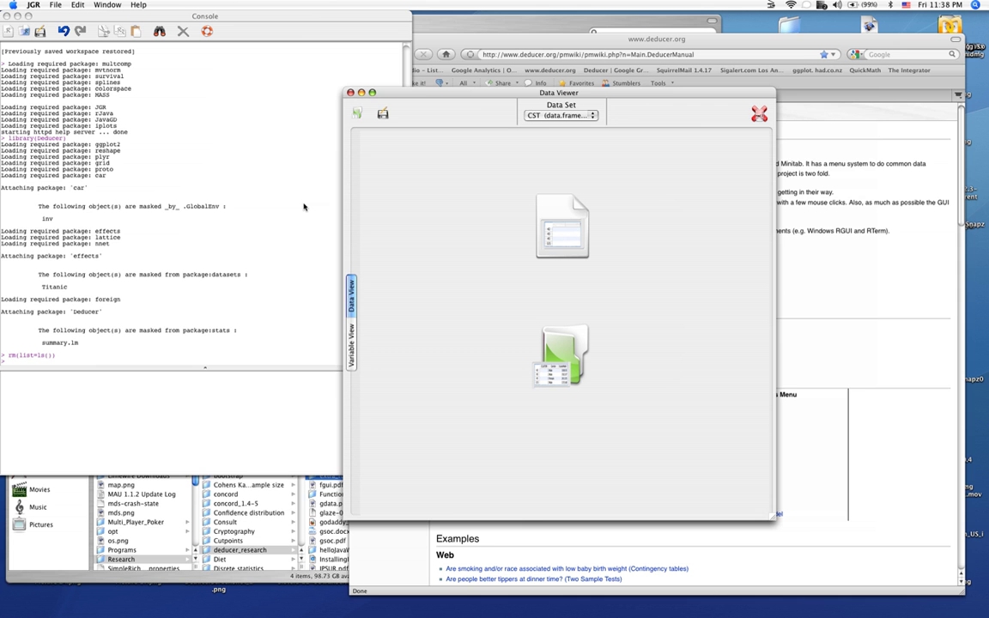
Bring the JGR console showing Deducer's package-loading output in front of the Data Viewer
left_click(228, 236)
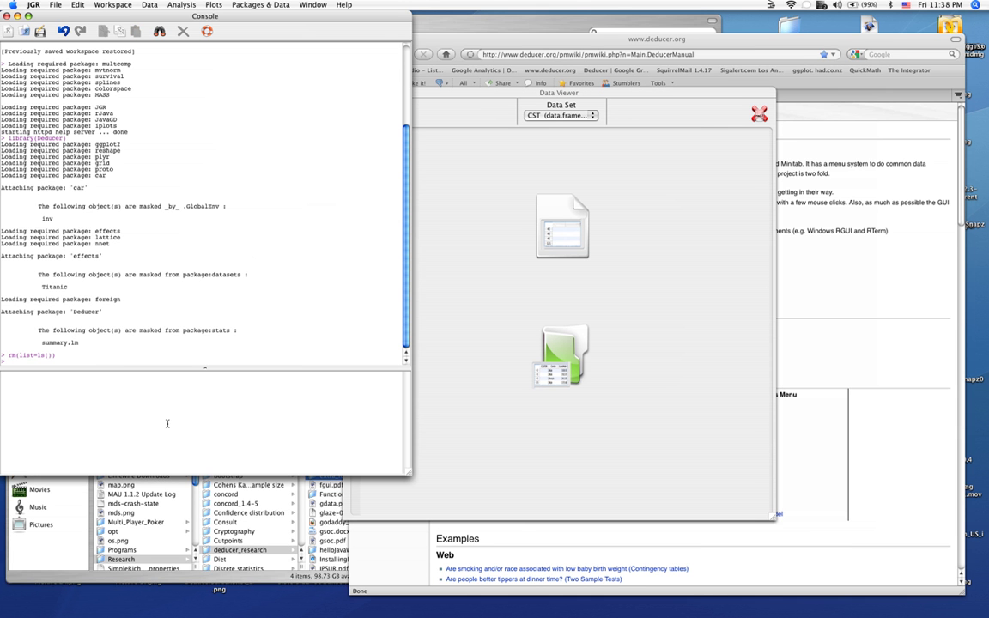
Highlight the console's package-loading output, then open the Data Viewer's Load Data dialog
scroll(154, 255, "up", 5)
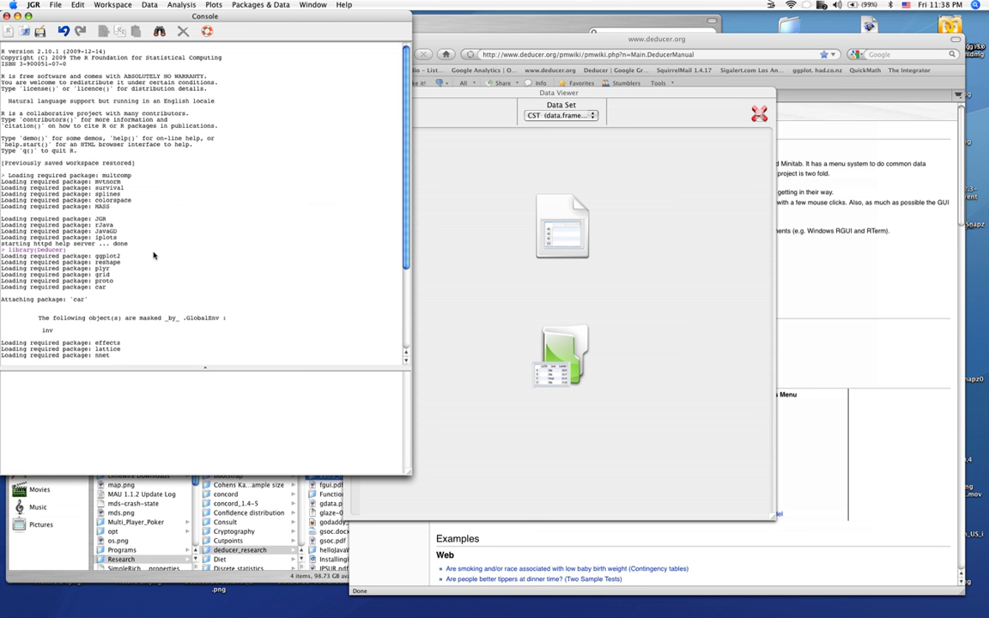
scroll(154, 255, "down", 5)
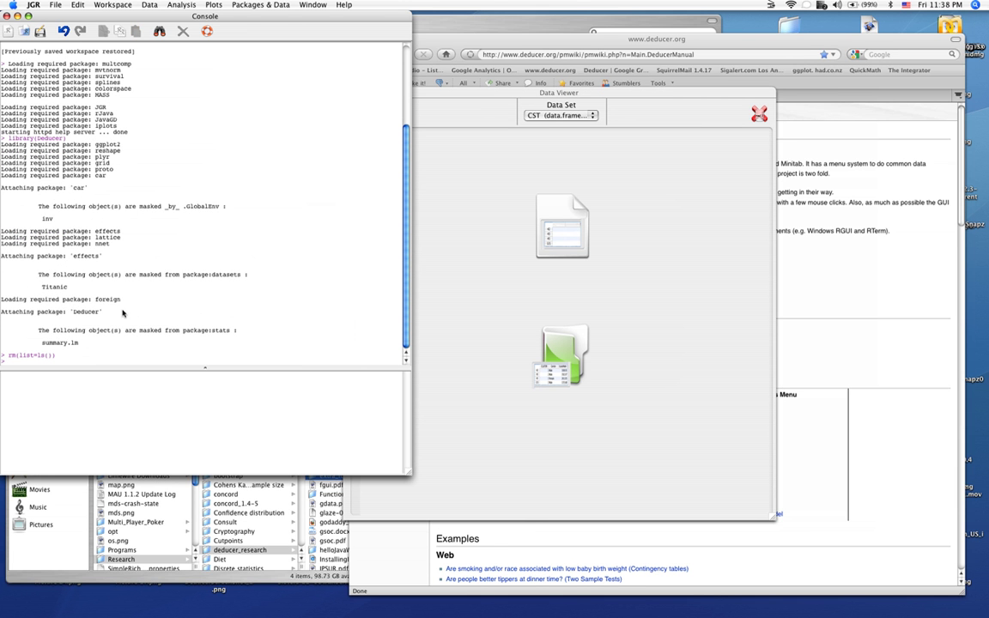
left_click_drag(123, 355, 5, 67)
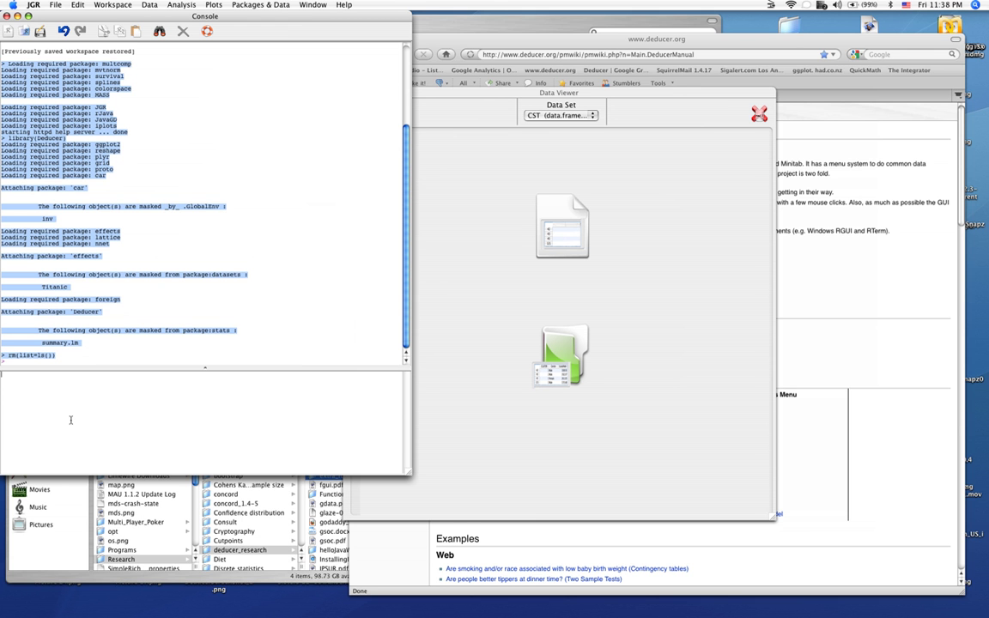
left_click(452, 302)
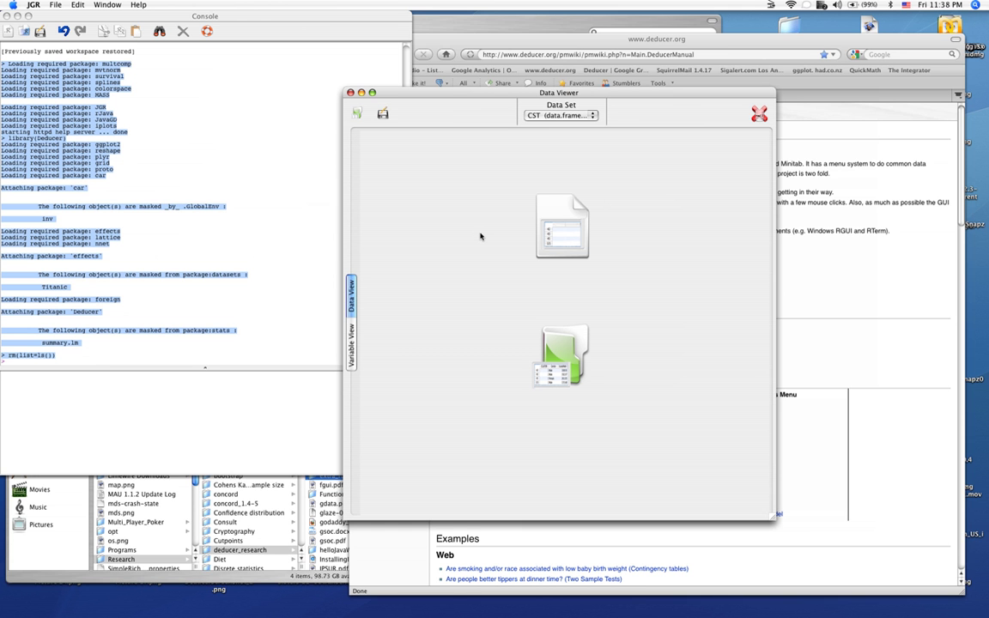
left_click(554, 354)
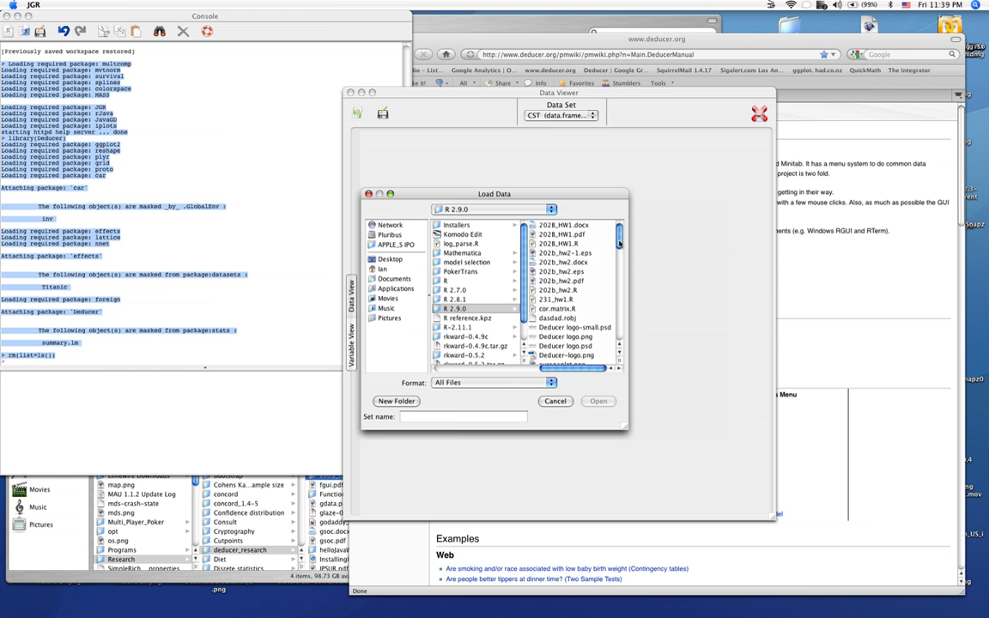
Import States.csv as a comma-separated file with double quotes and a header row
scroll(619, 245, "down", 1)
left_click_drag(619, 246, 617, 302)
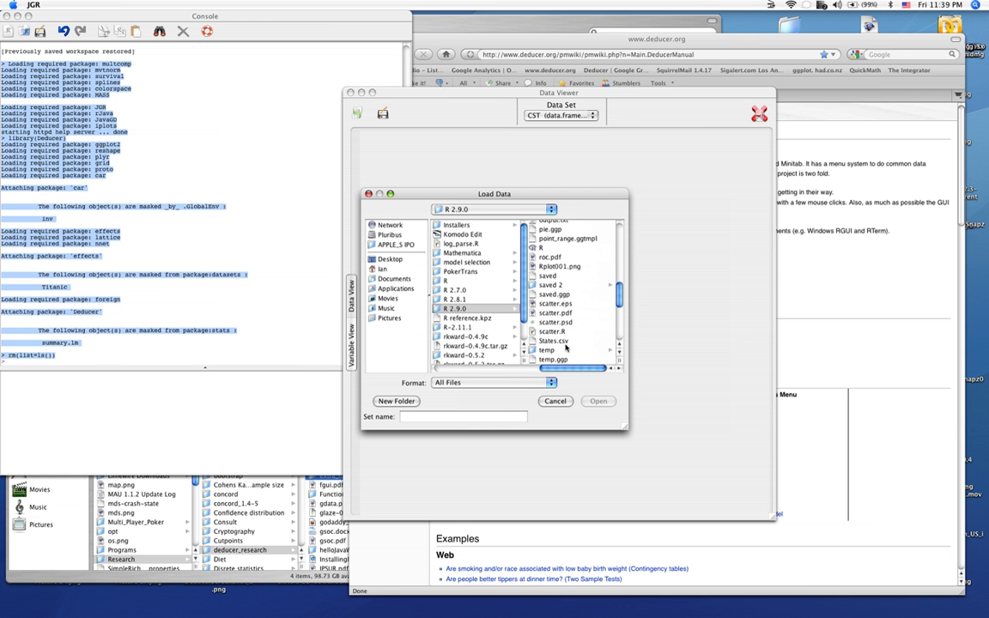
left_click(562, 342)
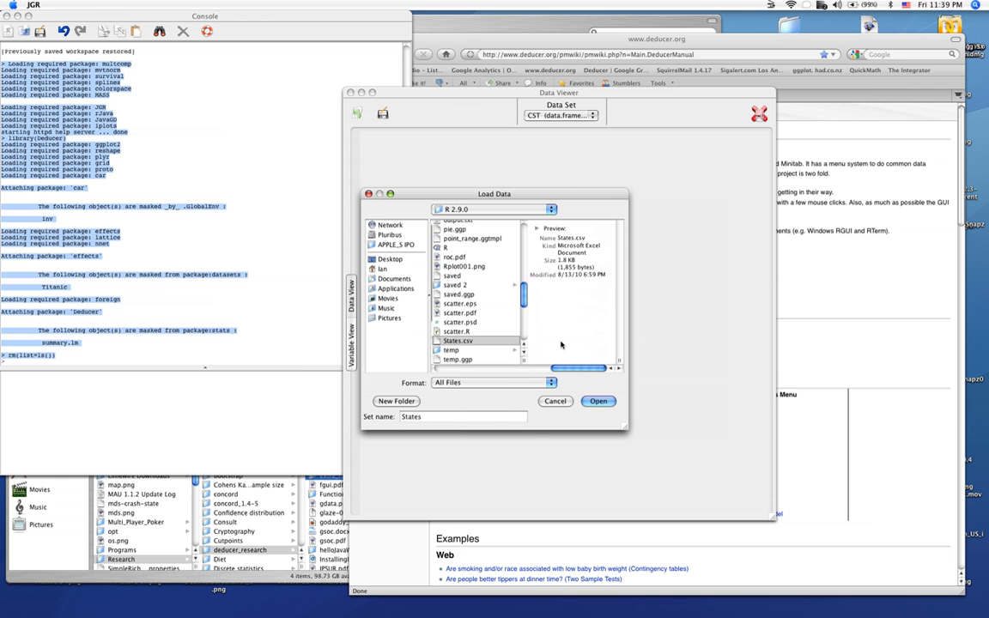
left_click(484, 385)
scroll(489, 425, "down", 3)
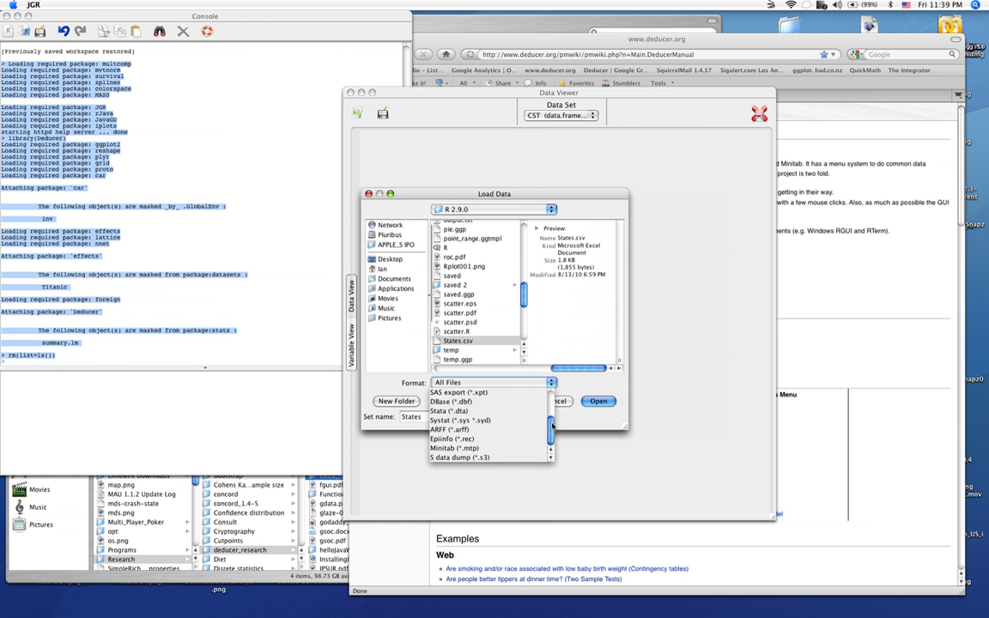
left_click(601, 403)
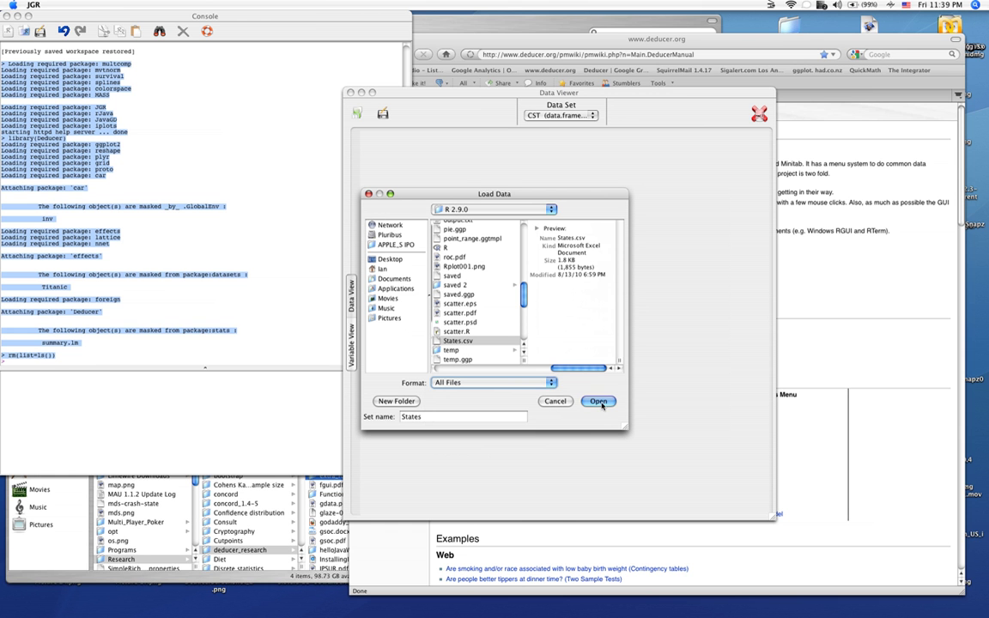
left_click(601, 402)
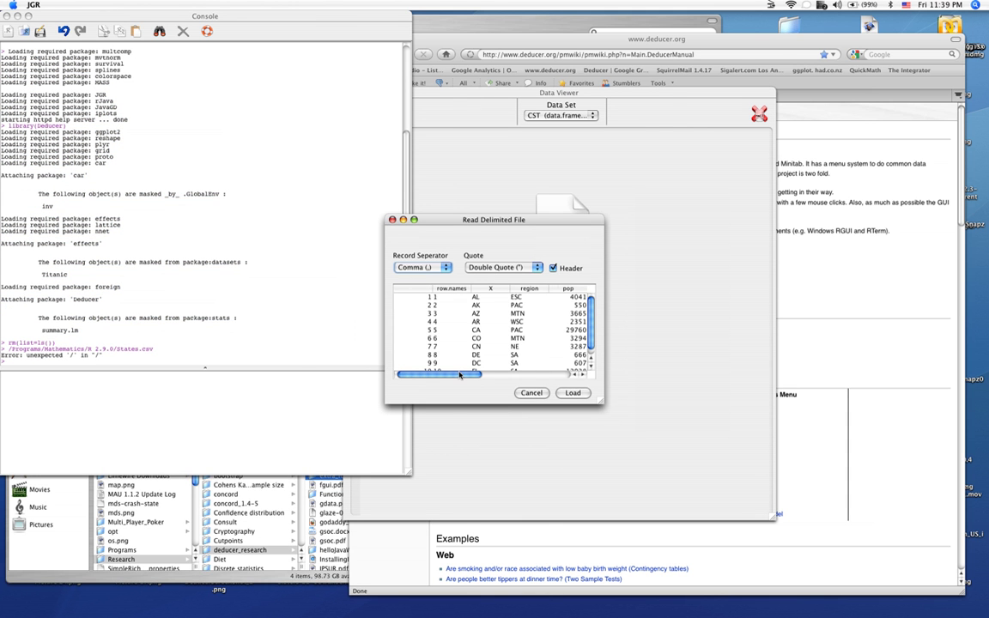
mouse_move(459, 374)
left_mouse_down()
mouse_move(524, 375)
mouse_move(461, 380)
left_mouse_up()
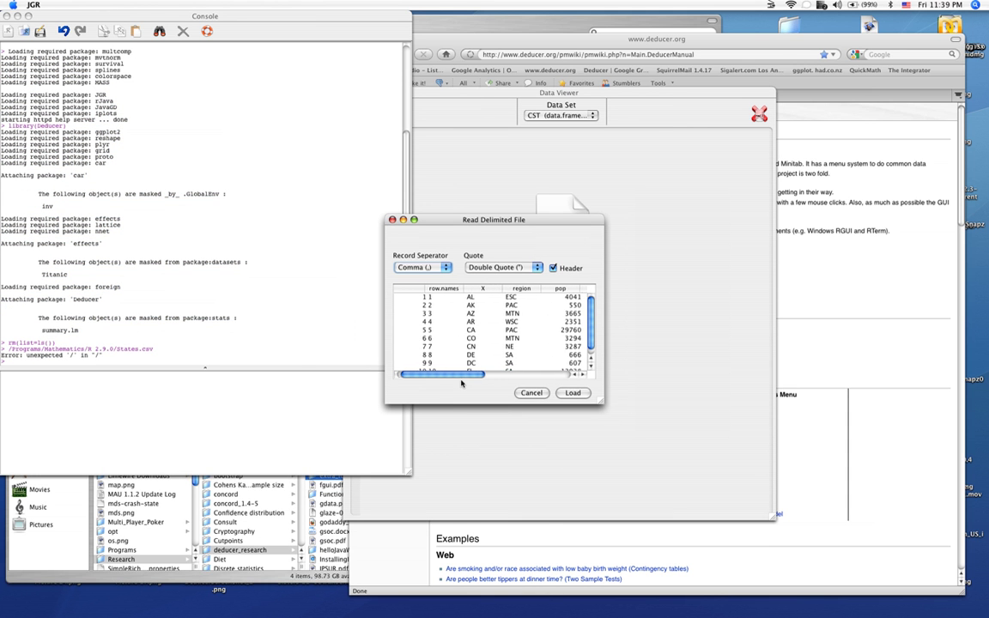
left_click(570, 392)
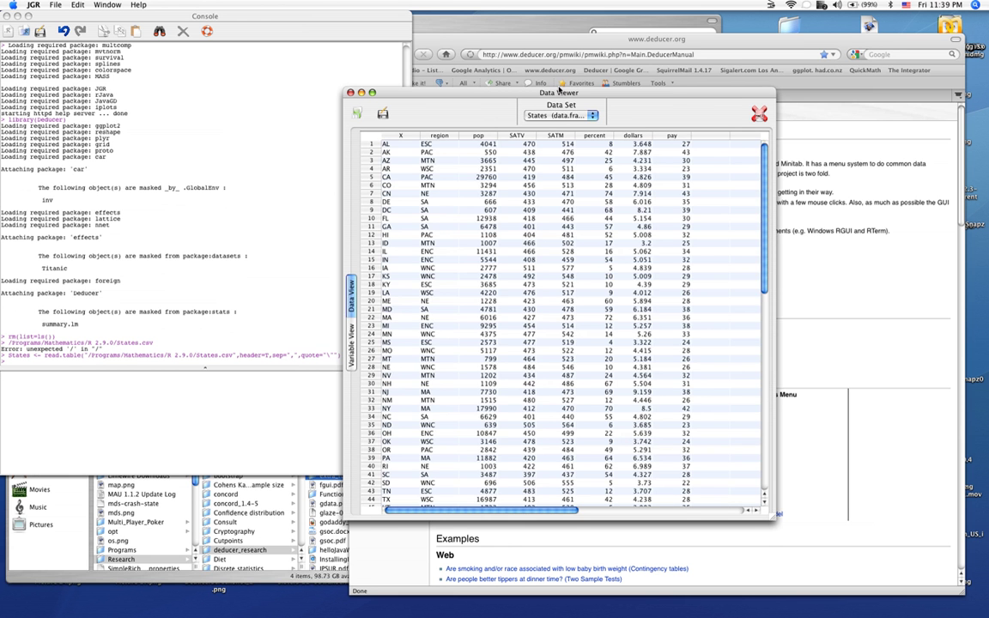
Browse the loaded States data and select a few state codes in column X
left_click_drag(559, 89, 547, 88)
scroll(532, 300, "down", 7)
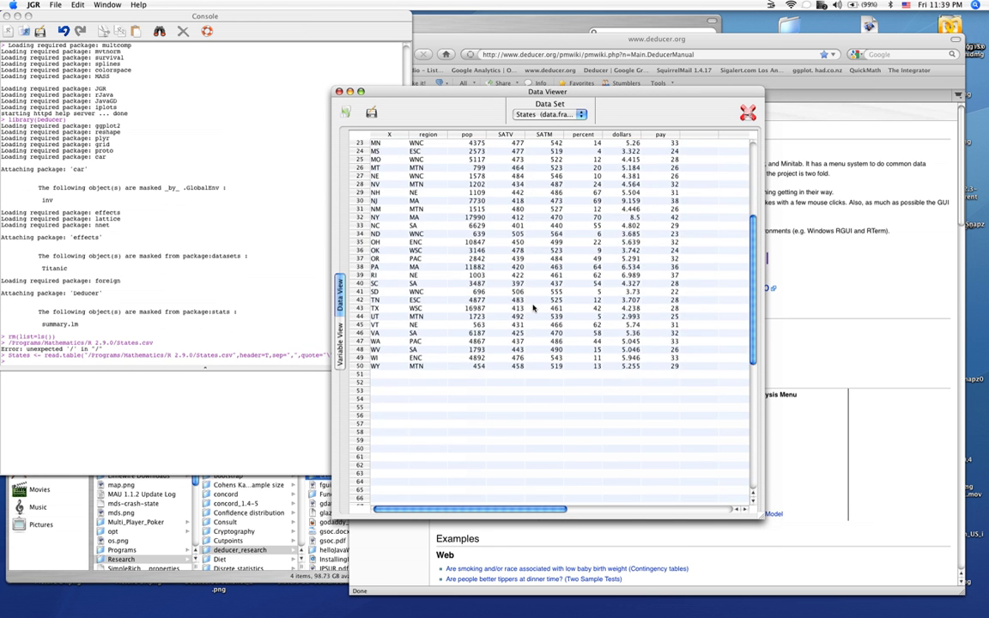
scroll(532, 307, "up", 7)
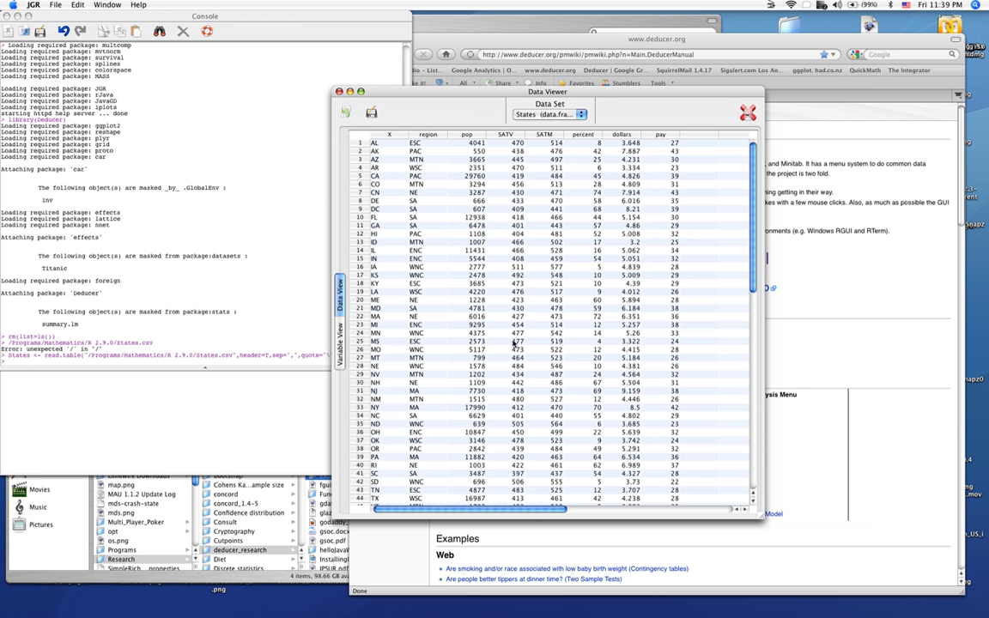
scroll(514, 342, "down", 5)
scroll(511, 342, "up", 5)
left_click_drag(362, 148, 369, 175)
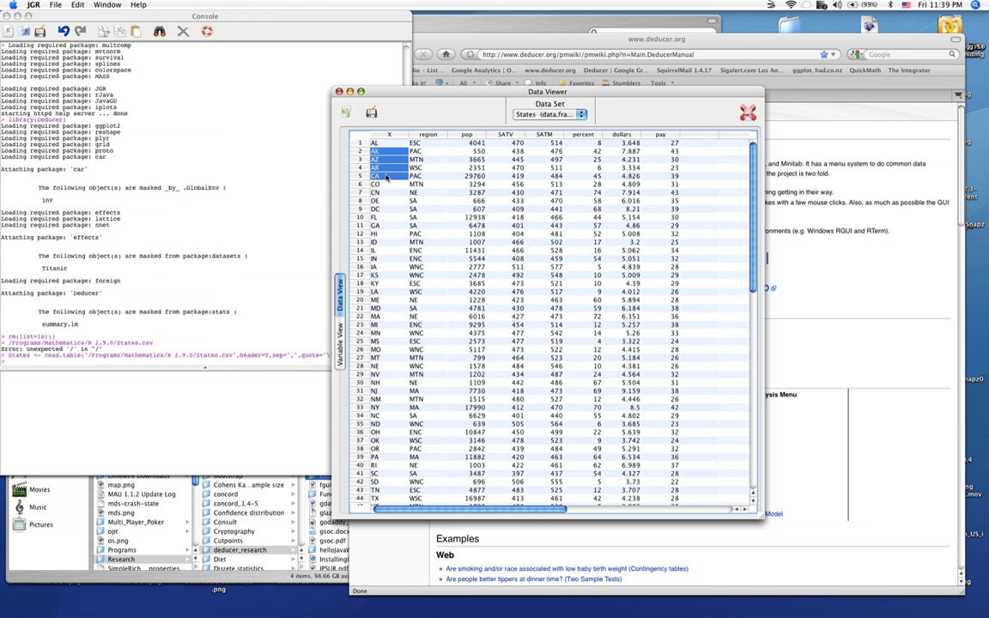
Rename the first variable from X to State in Variable View
left_click(340, 343)
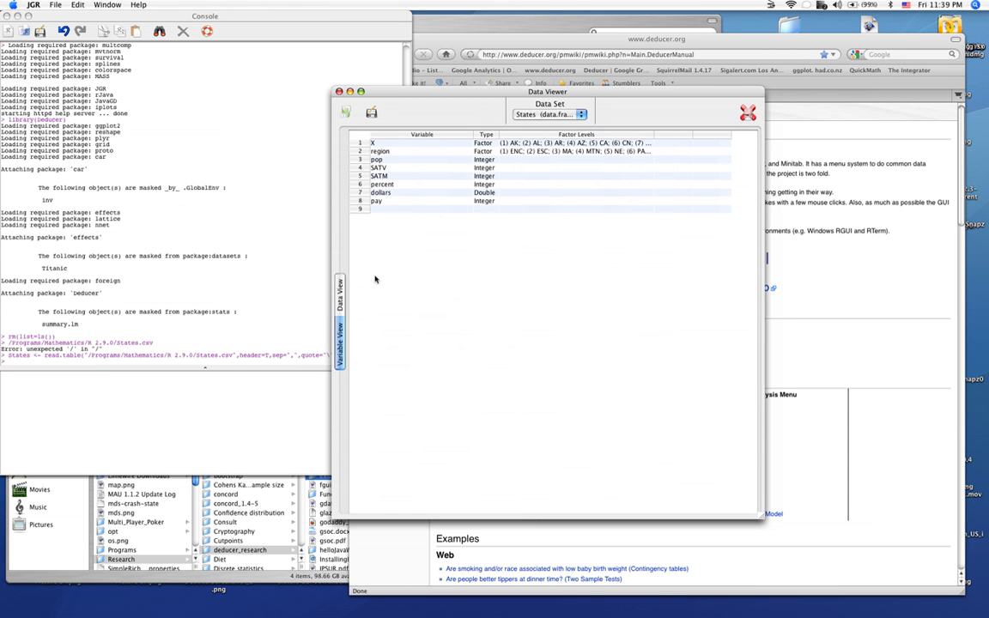
double_click(398, 144)
type("State")
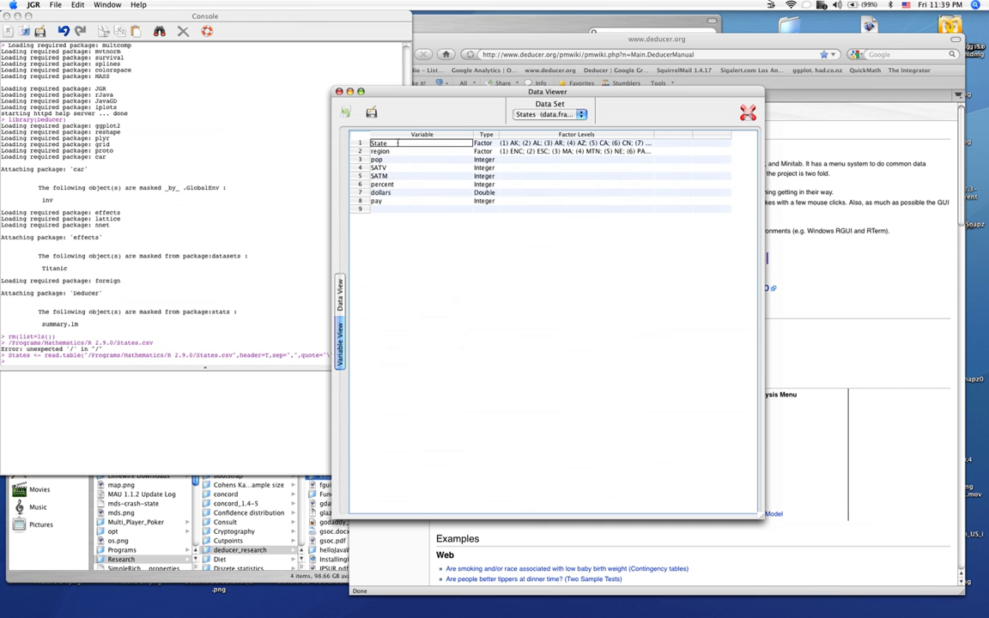
left_click(339, 283)
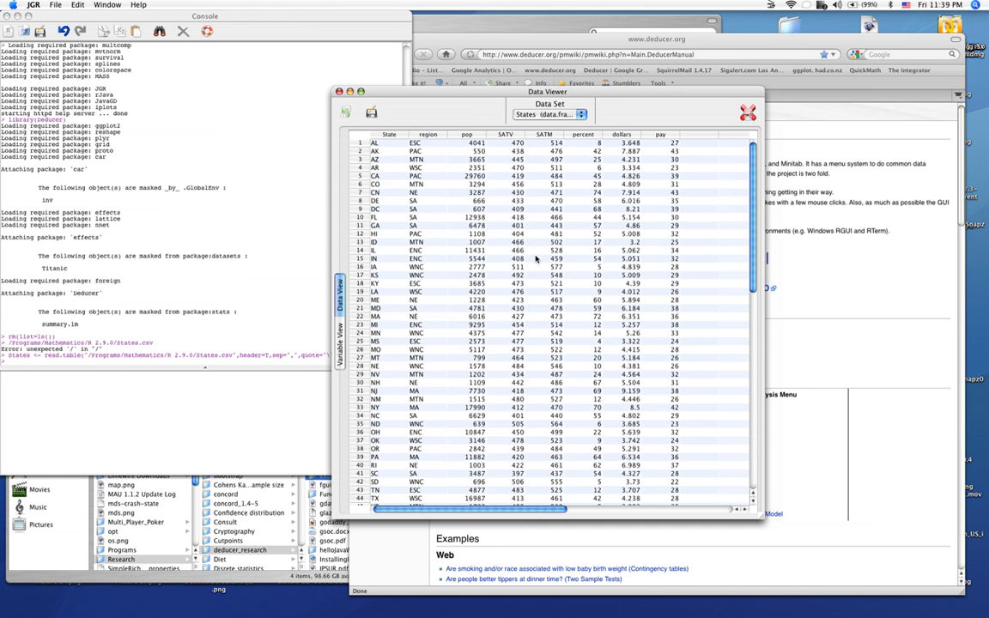
left_click(262, 187)
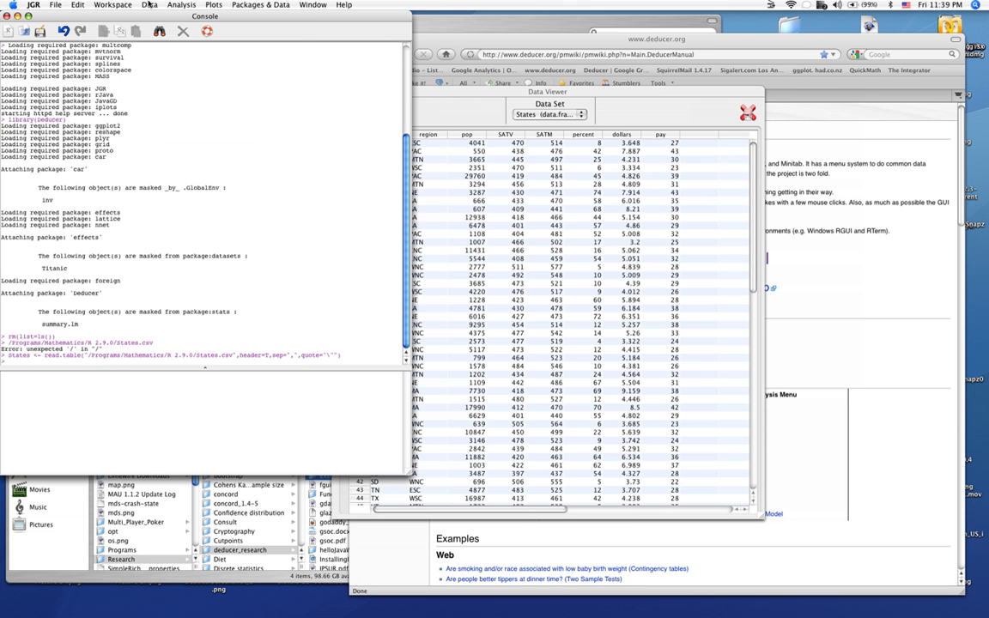
left_click(147, 5)
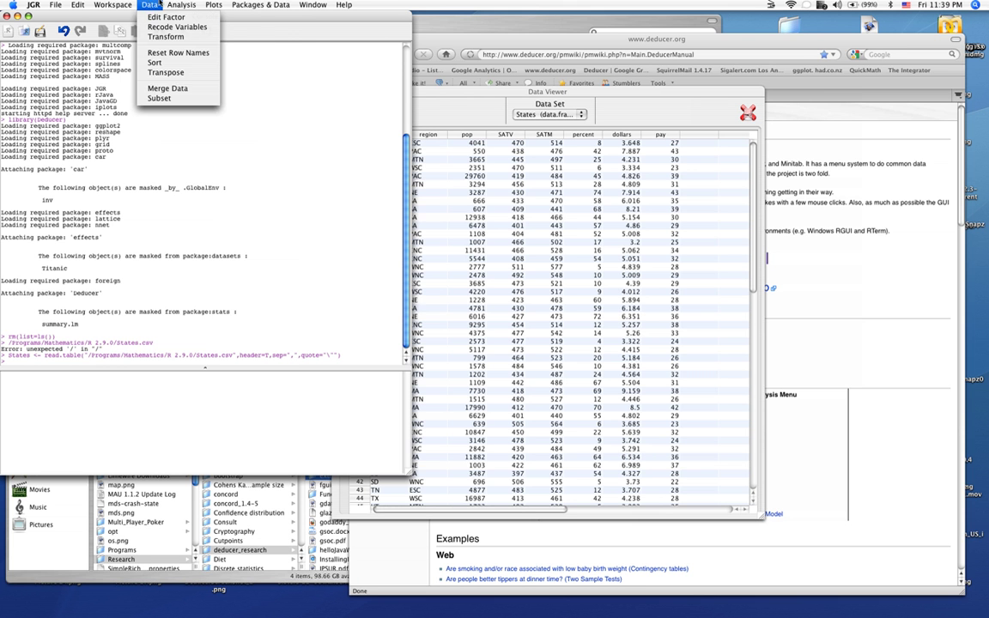
mouse_move(211, 5)
mouse_move(149, 6)
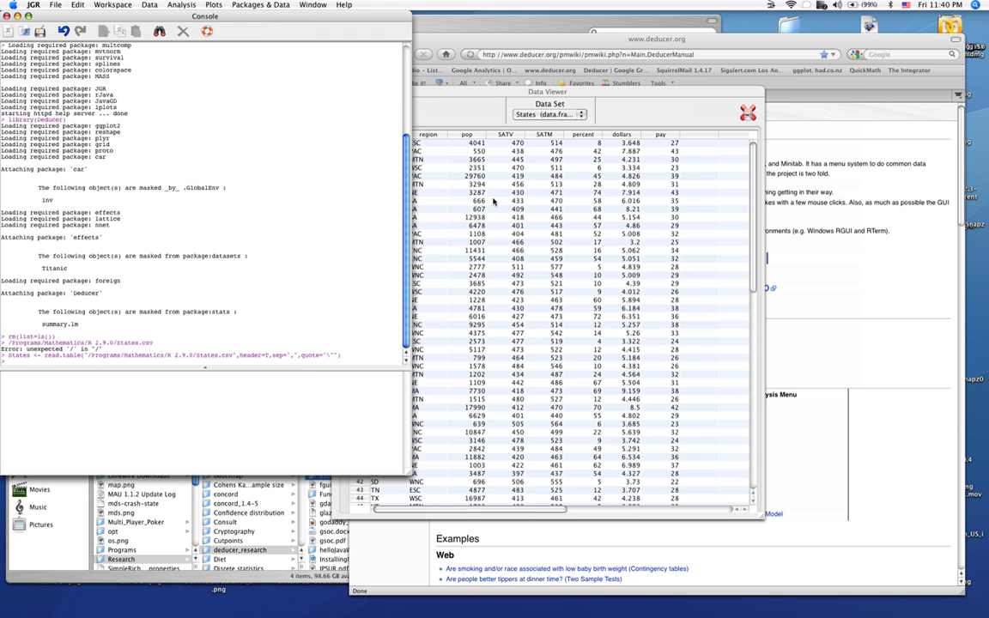
left_click(456, 191)
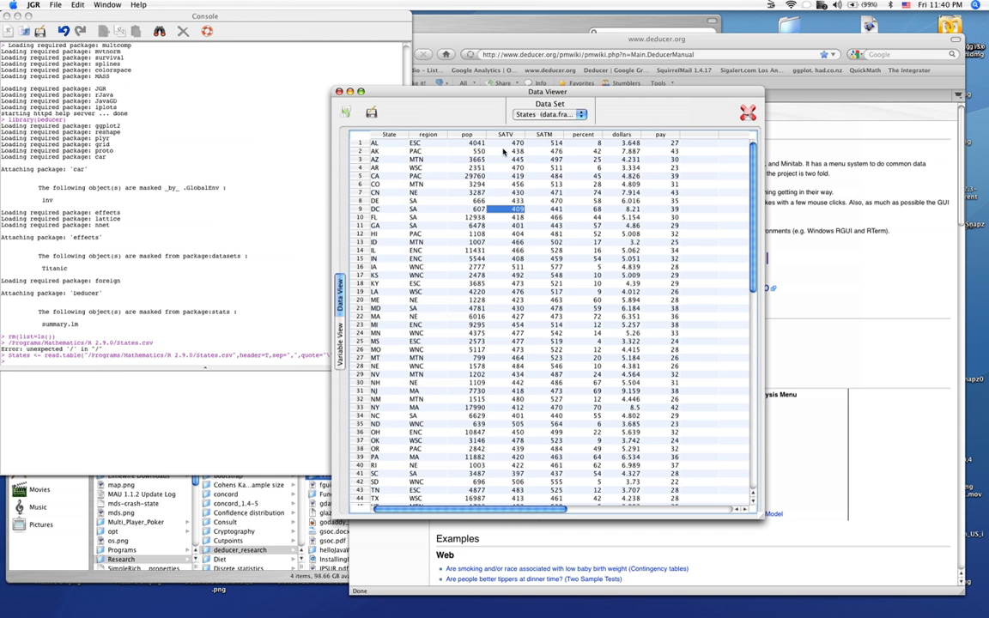
left_click_drag(518, 151, 557, 151)
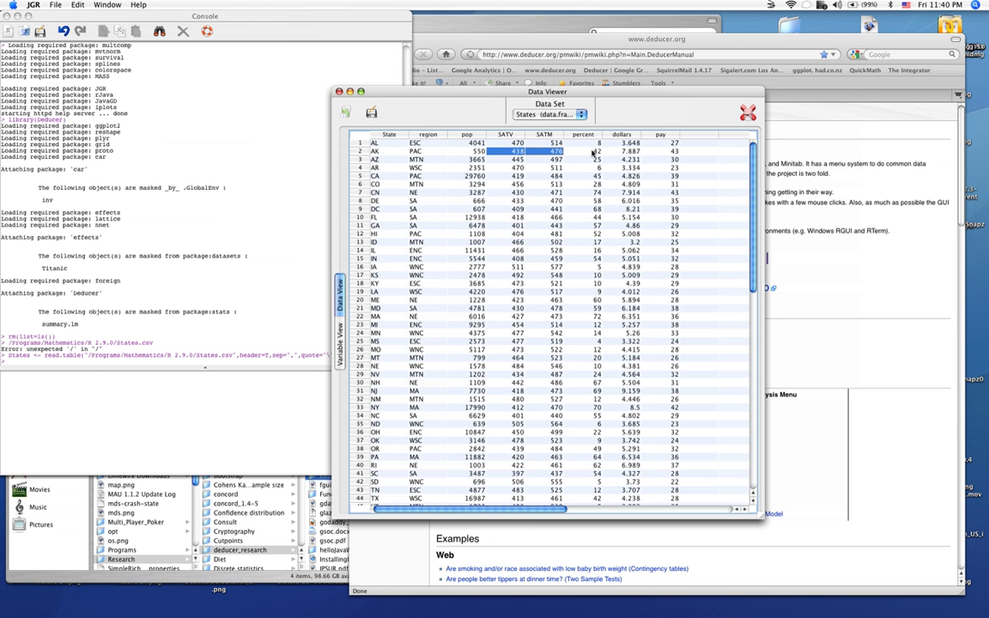
left_click_drag(629, 151, 658, 151)
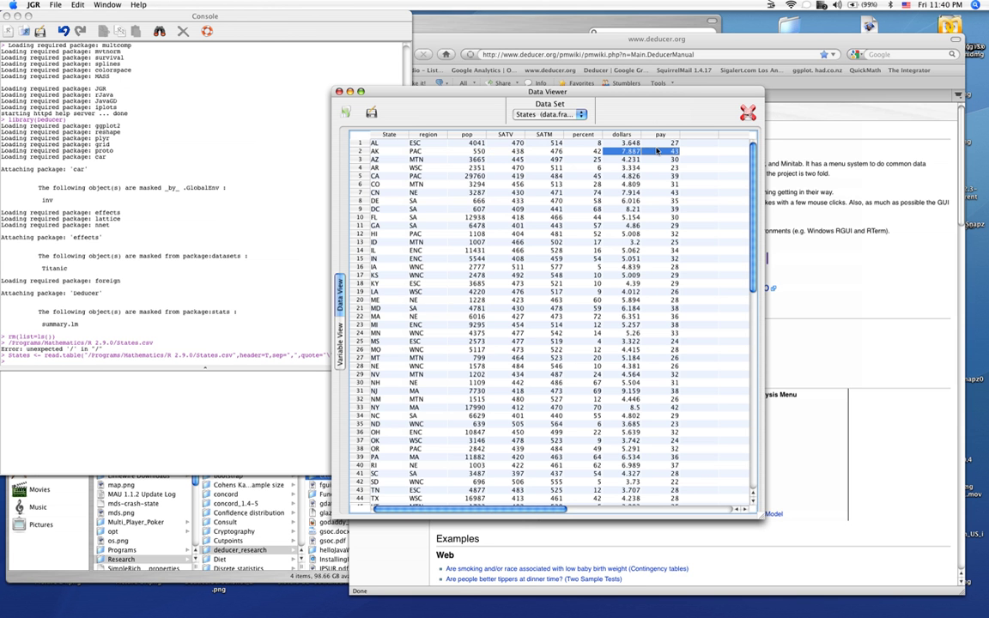
left_click(669, 152)
left_click(279, 207)
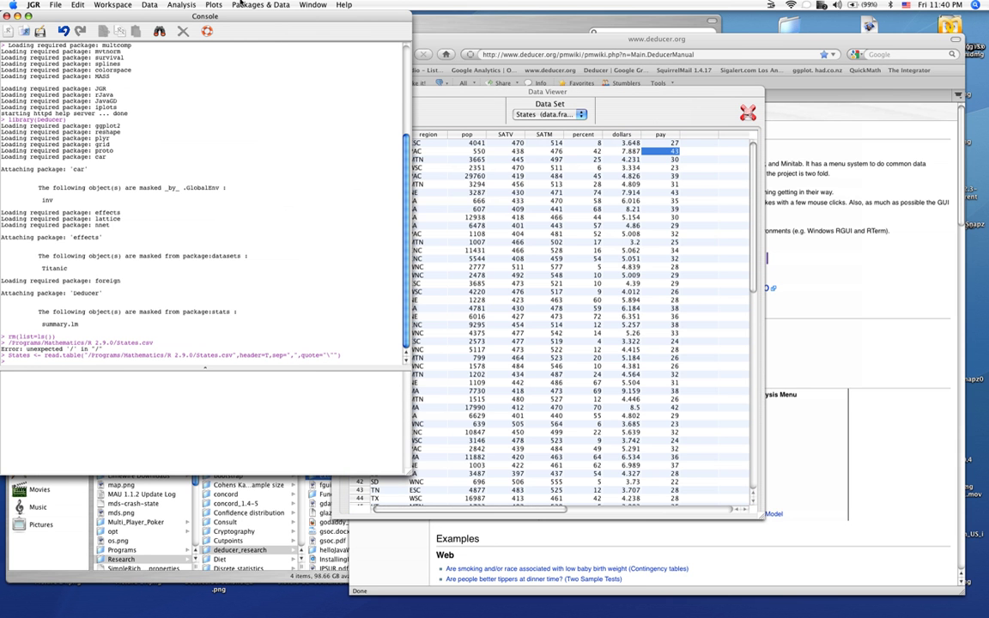
In Plot Builder, add a point layer with dollars on x and SATV on y
left_click(207, 5)
left_click(231, 17)
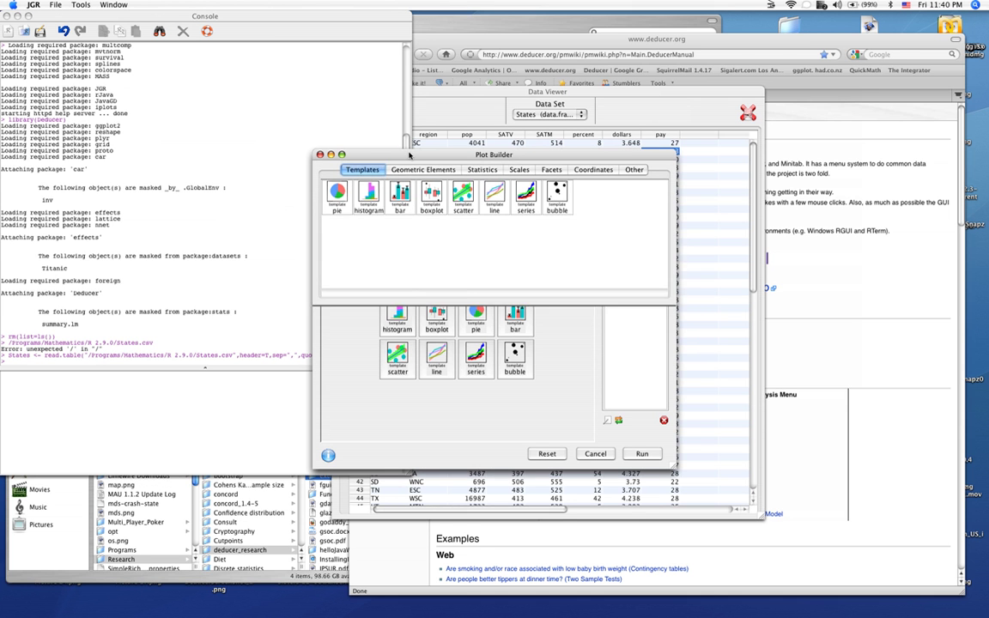
left_click(423, 169)
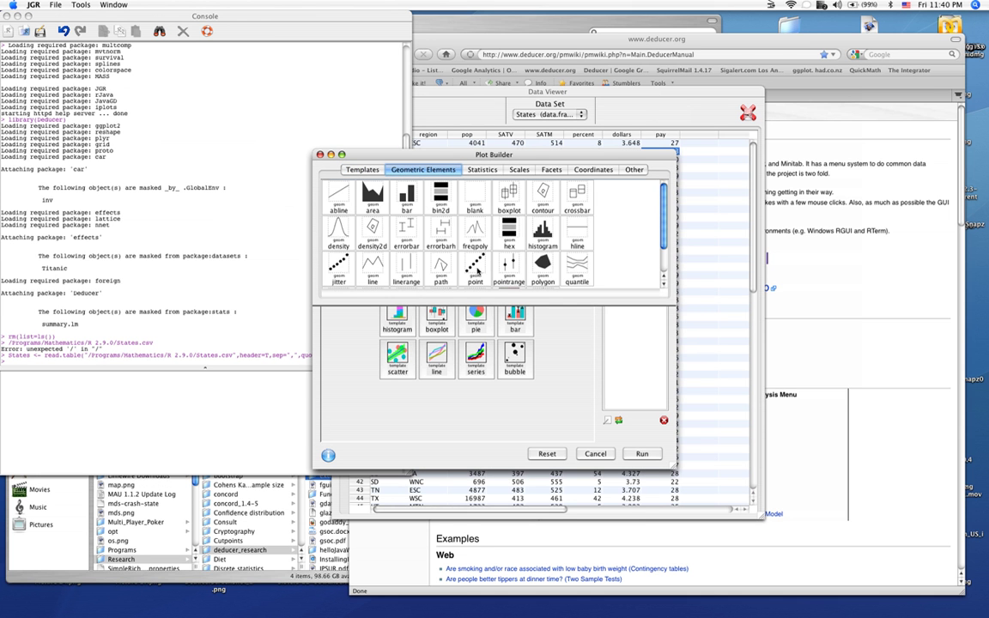
left_click_drag(553, 329, 552, 330)
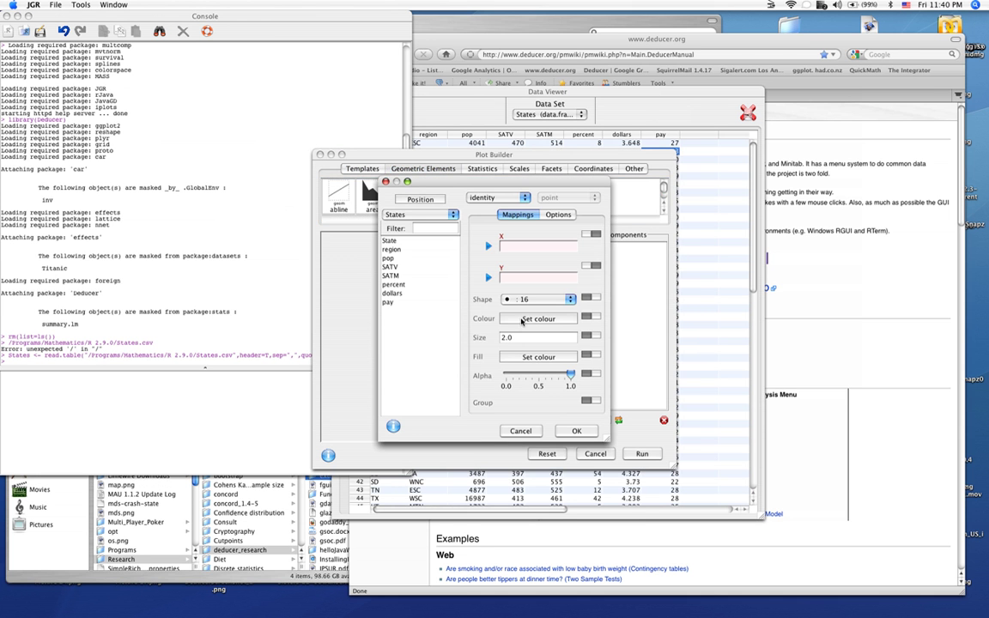
left_click(393, 266)
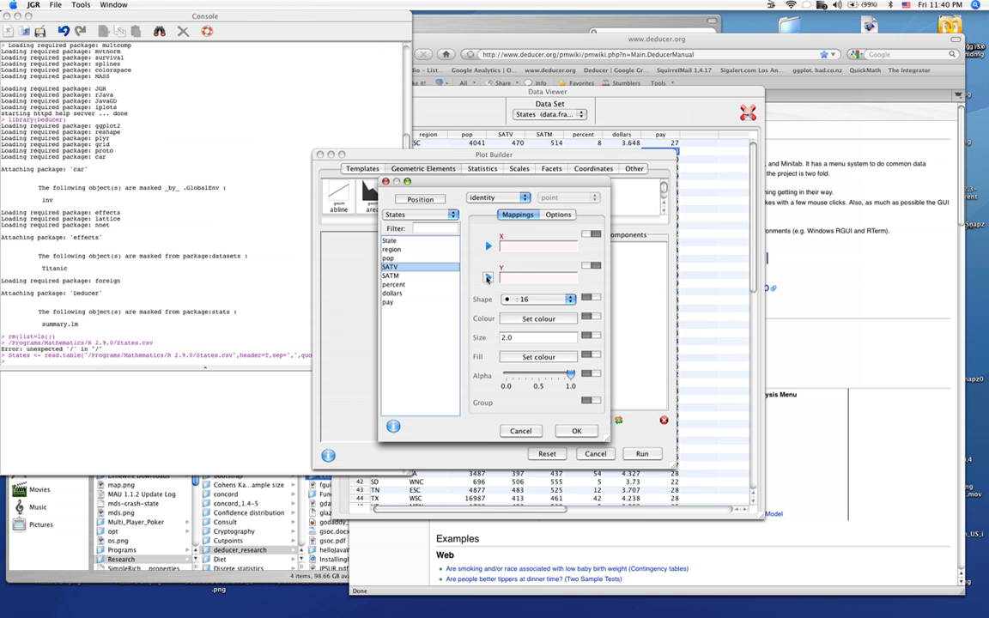
left_click(488, 278)
left_click(392, 292)
left_click(489, 246)
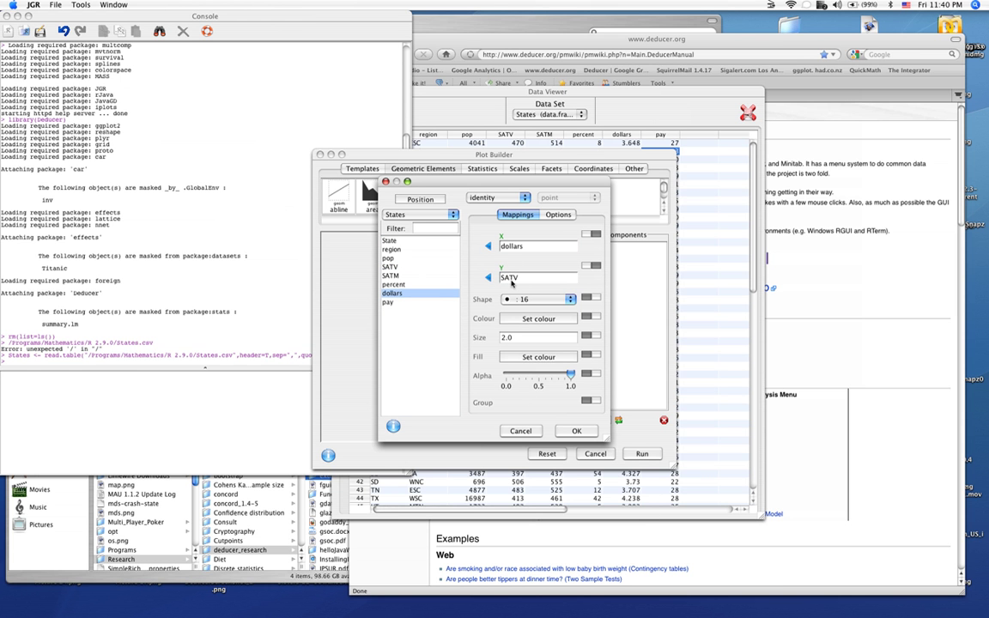
left_click(577, 432)
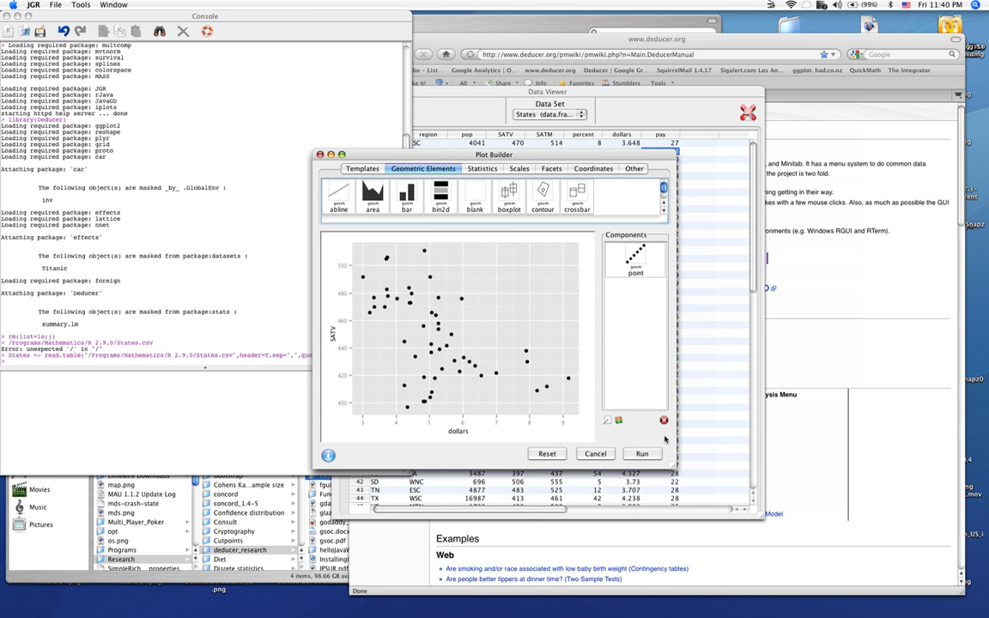
Overlay a smooth trend line with confidence band on the SATV-vs-dollars scatterplot
mouse_move(400, 180)
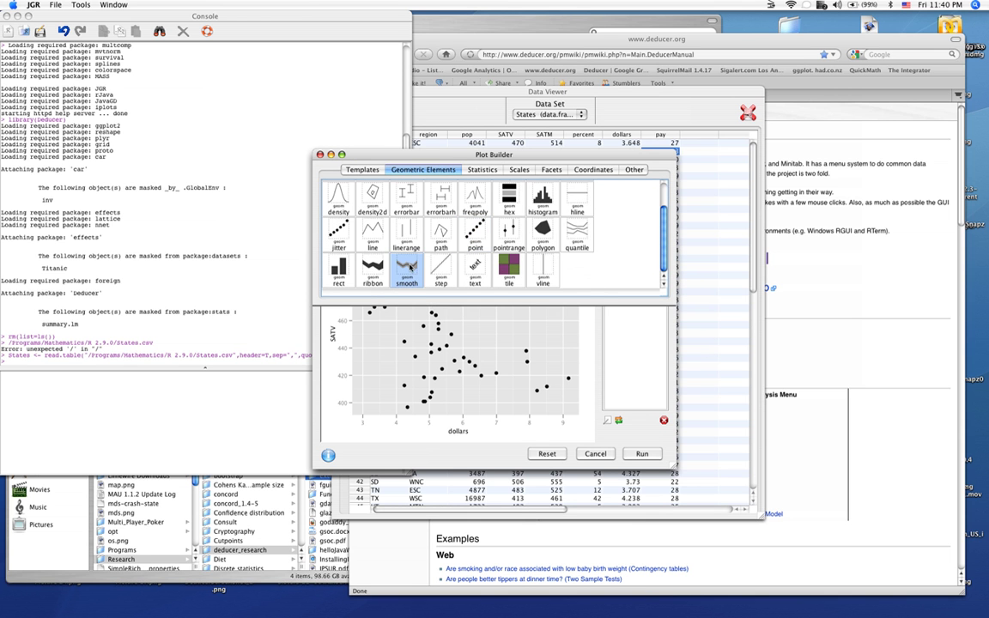
left_click_drag(465, 321, 463, 322)
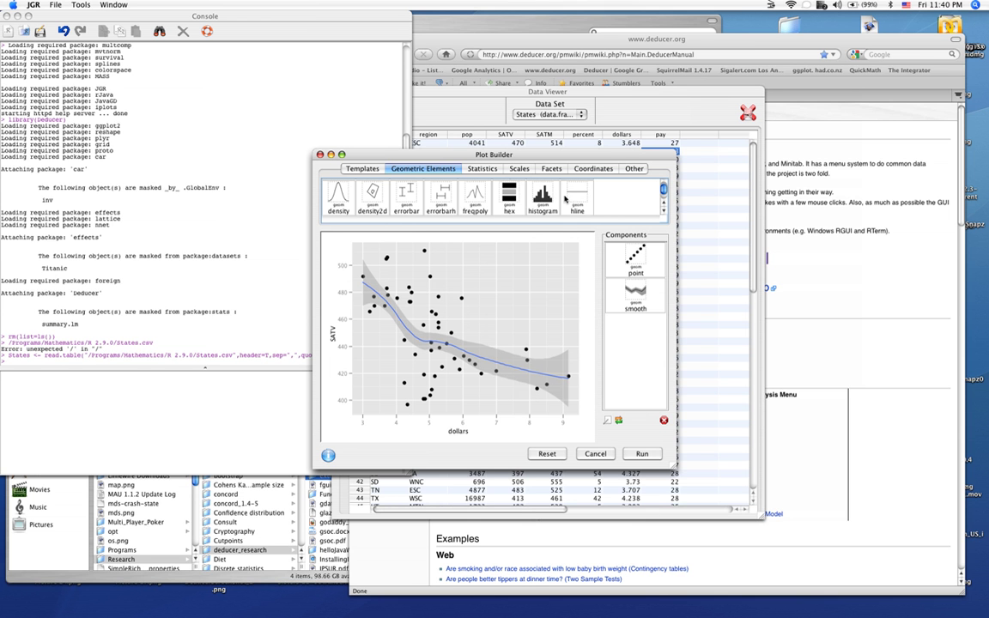
left_click_drag(565, 156, 464, 120)
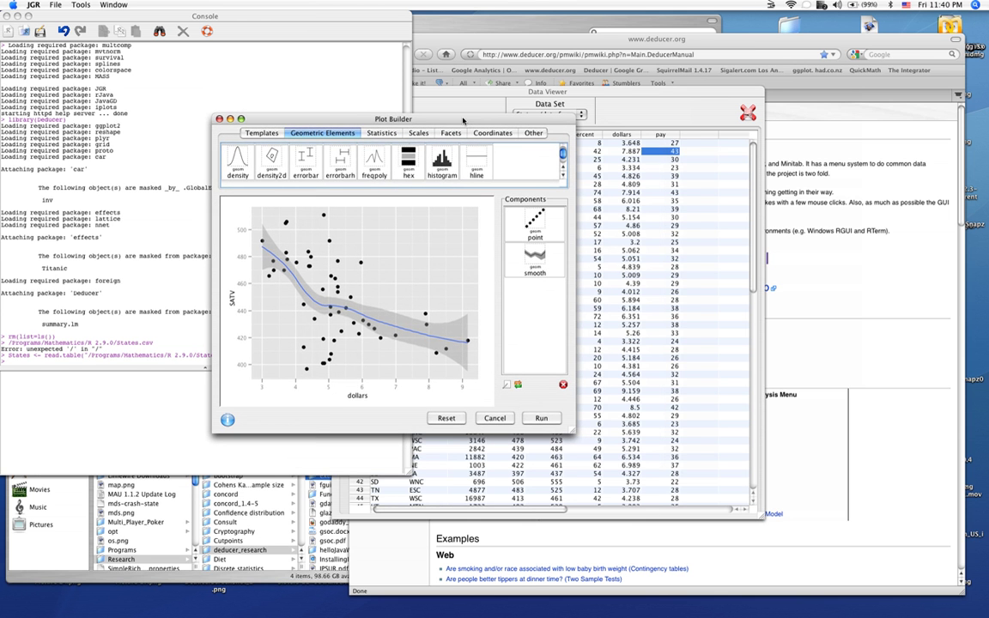
double_click(534, 225)
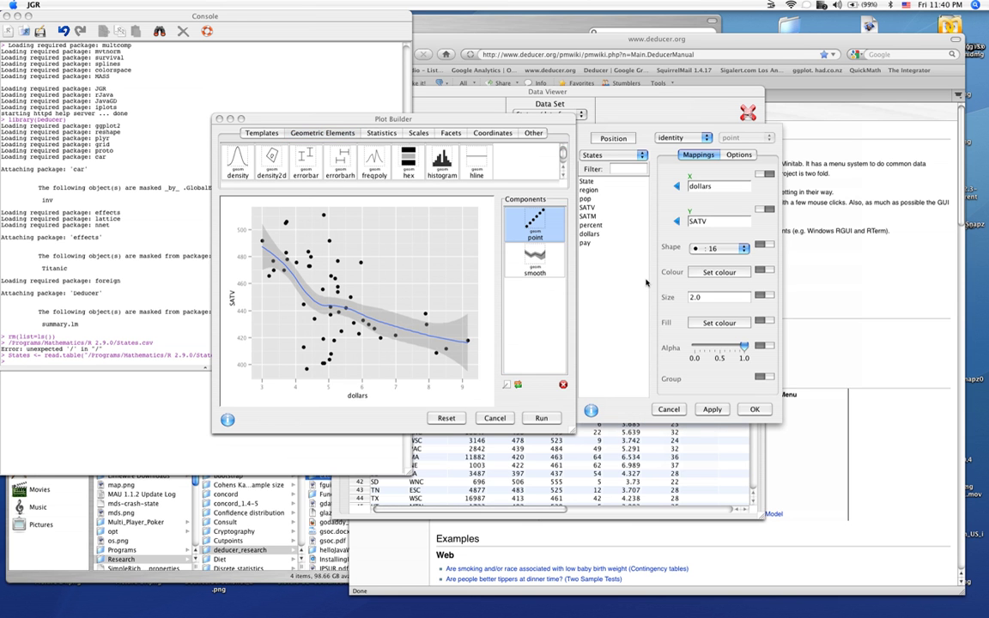
Map point size to pop, producing a 5000–25000 size legend
left_click(760, 296)
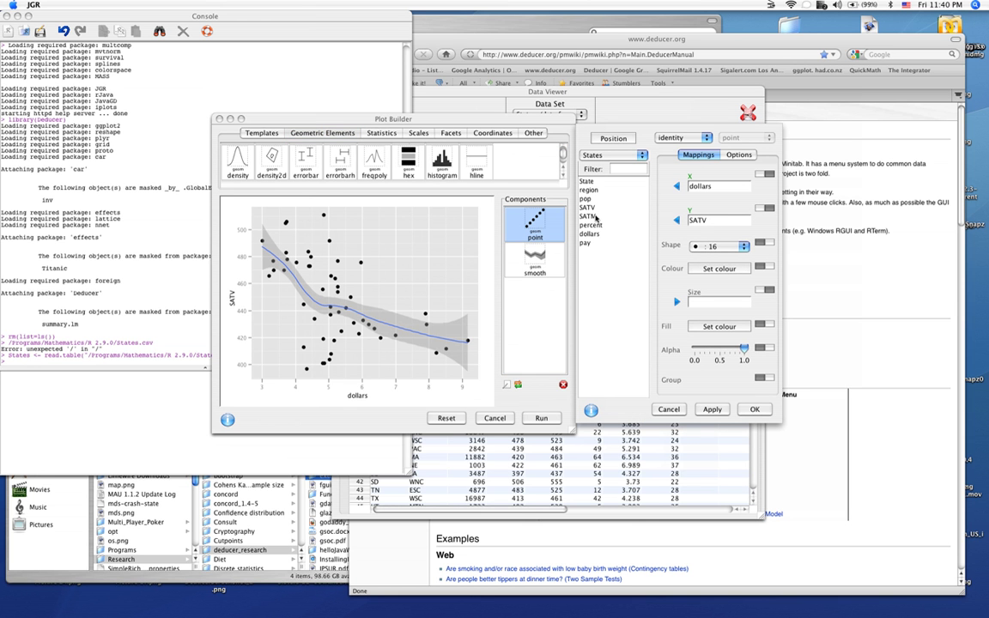
left_click(595, 200)
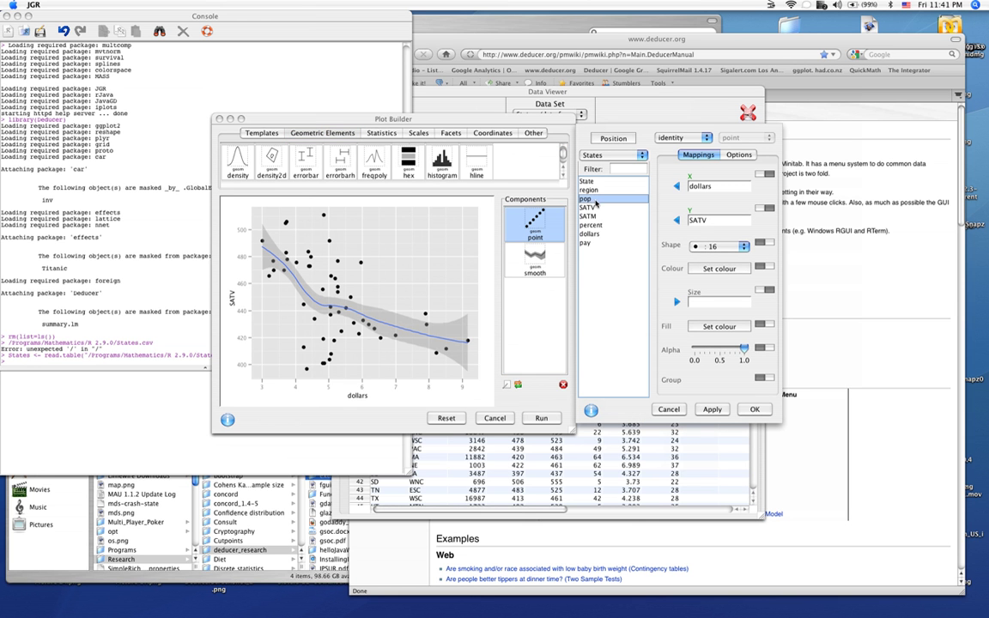
left_click(677, 301)
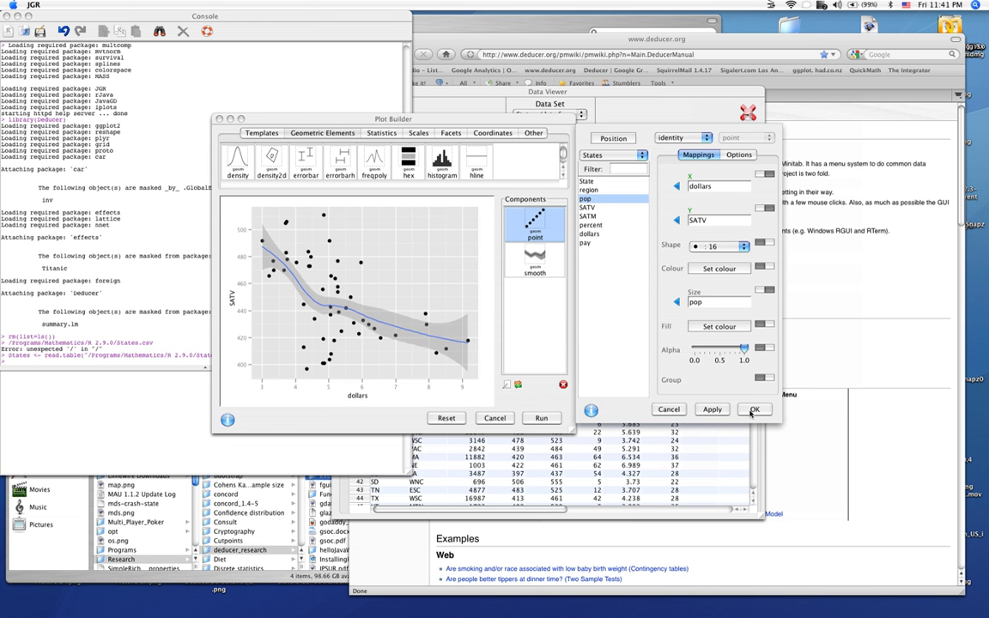
left_click(752, 410)
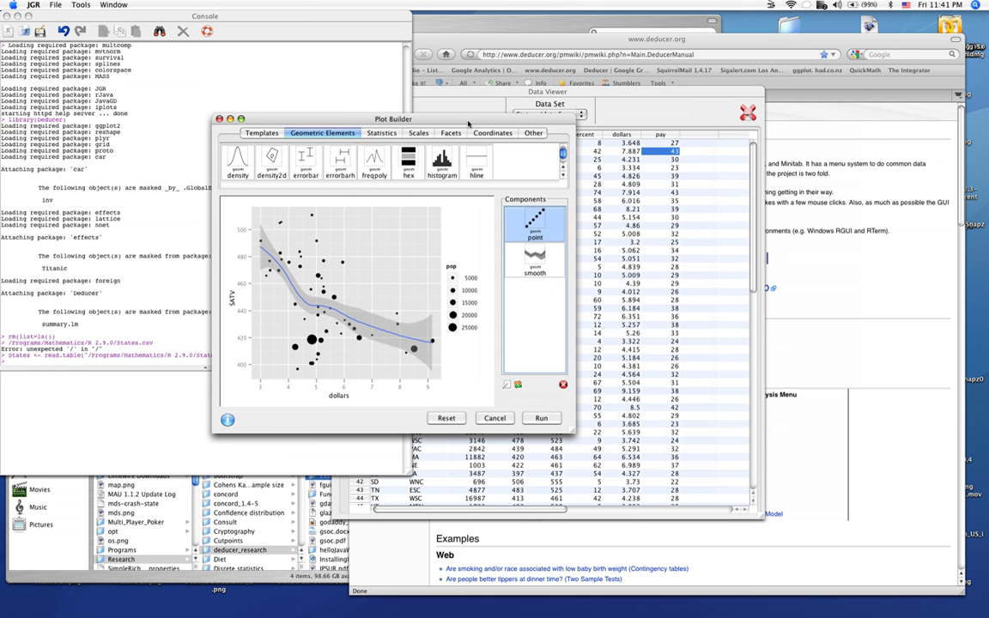
left_click_drag(468, 124, 709, 131)
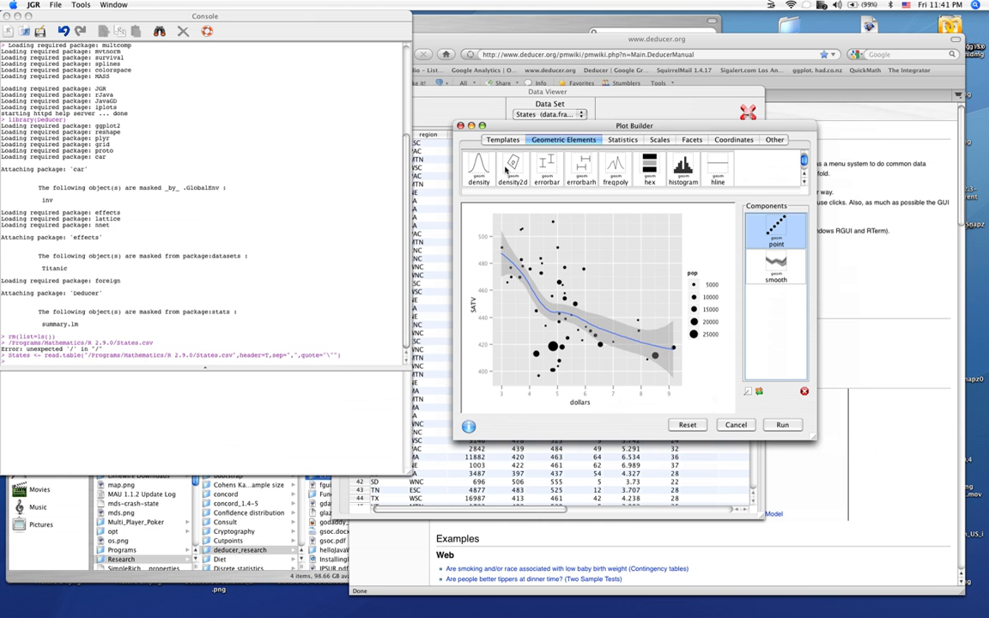
Start a Linear Model analysis with SATV as the outcome variable
left_click(415, 120)
left_click(149, 5)
mouse_move(184, 5)
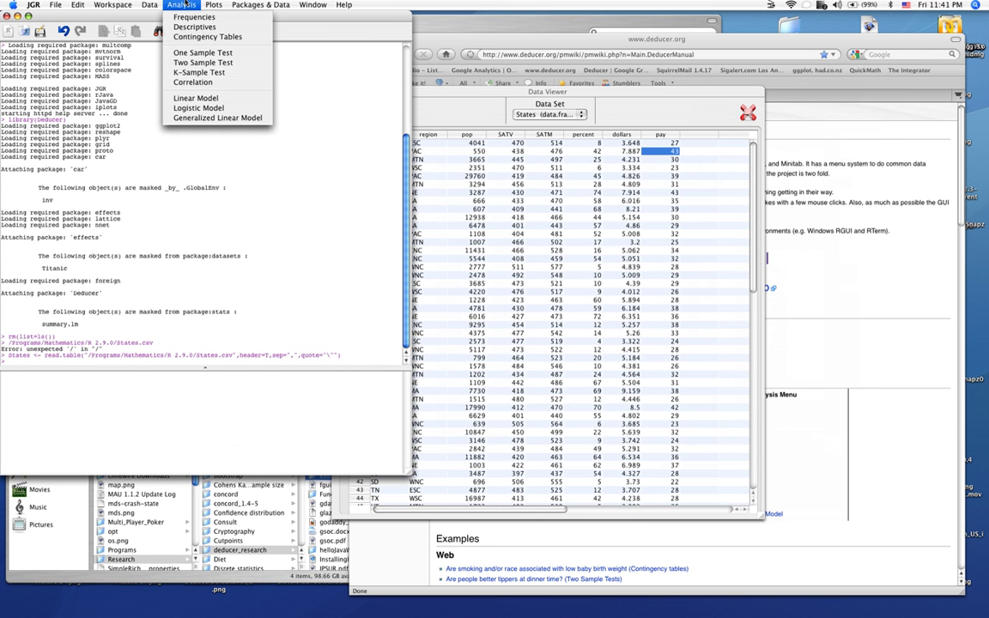
left_click(190, 98)
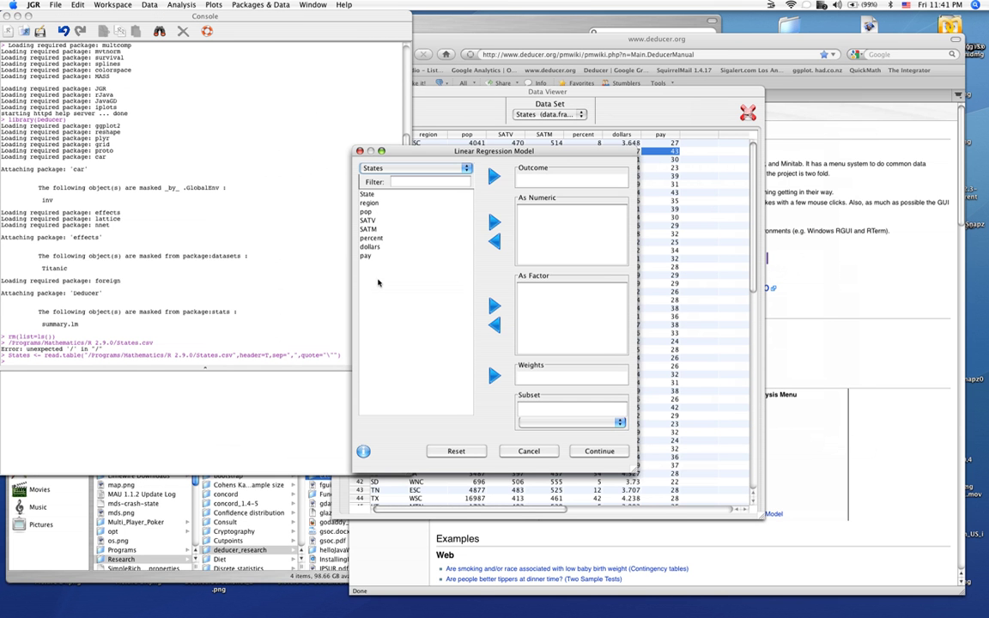
left_click(378, 219)
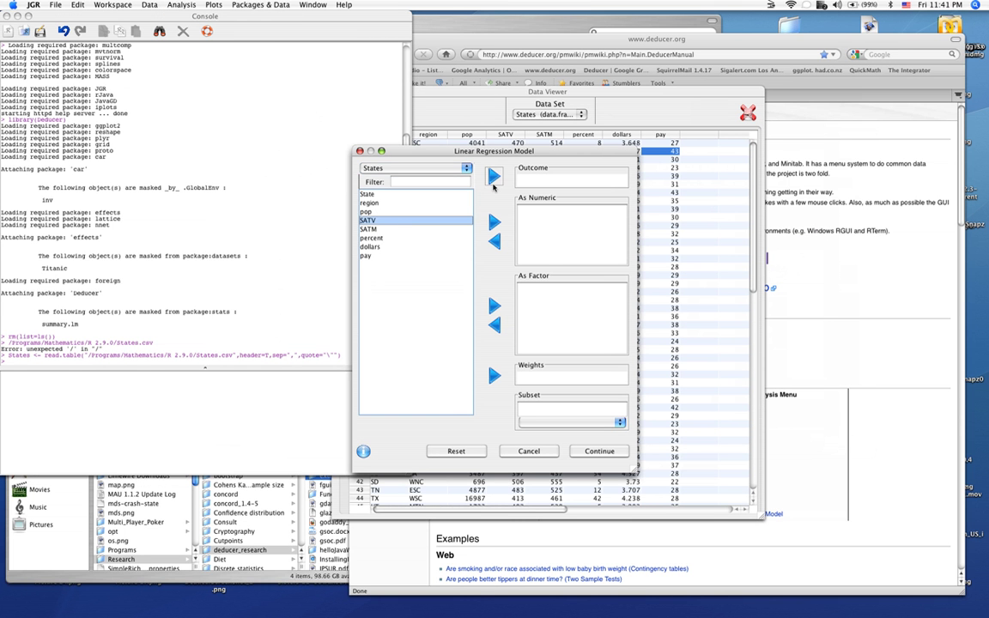
left_click(493, 179)
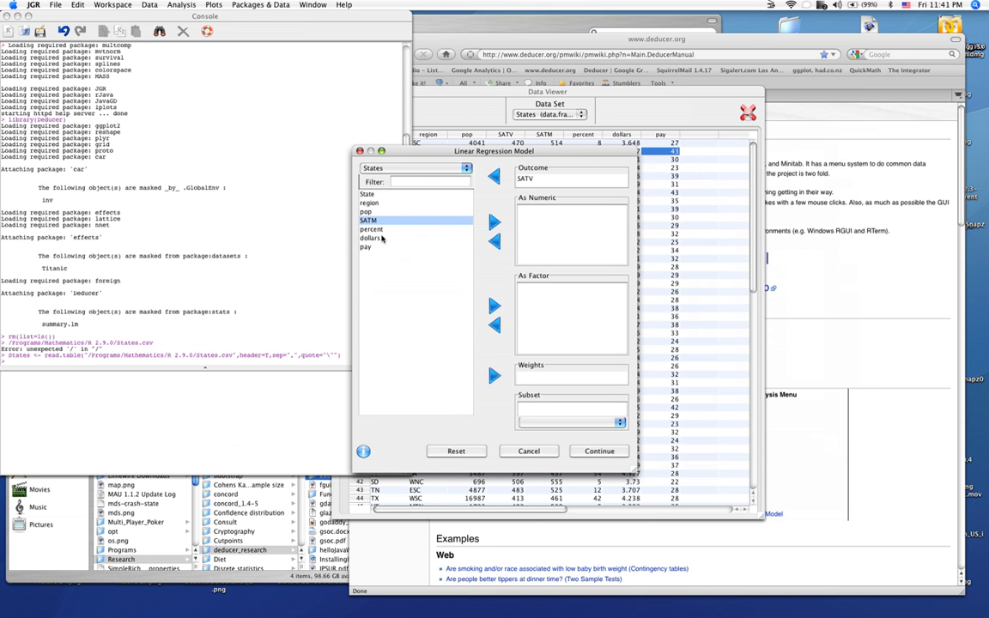
Add pop, dollars and pay as numeric predictors
left_click(371, 238)
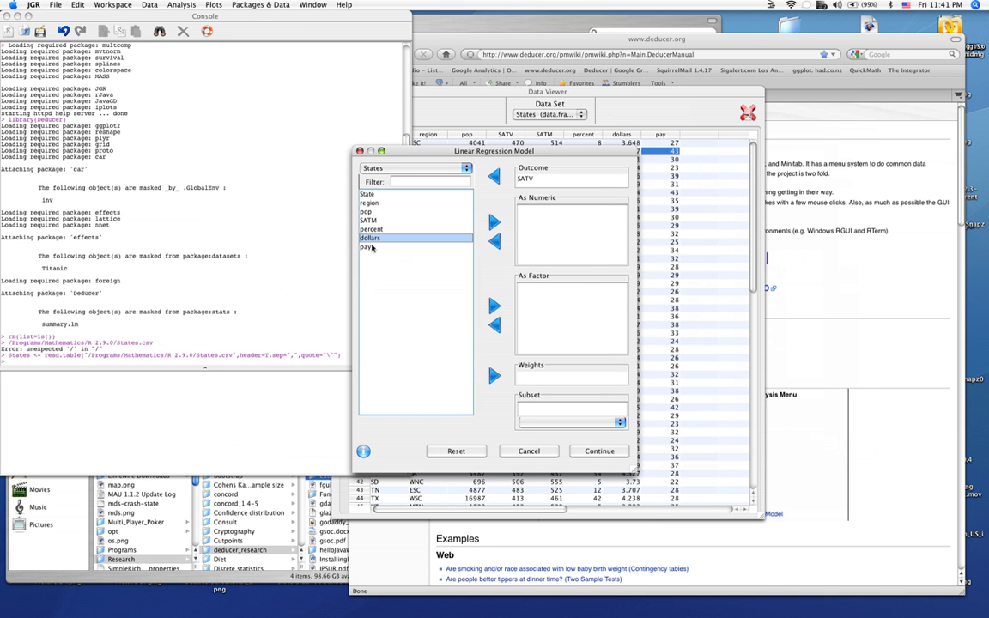
left_click(370, 249, "shift")
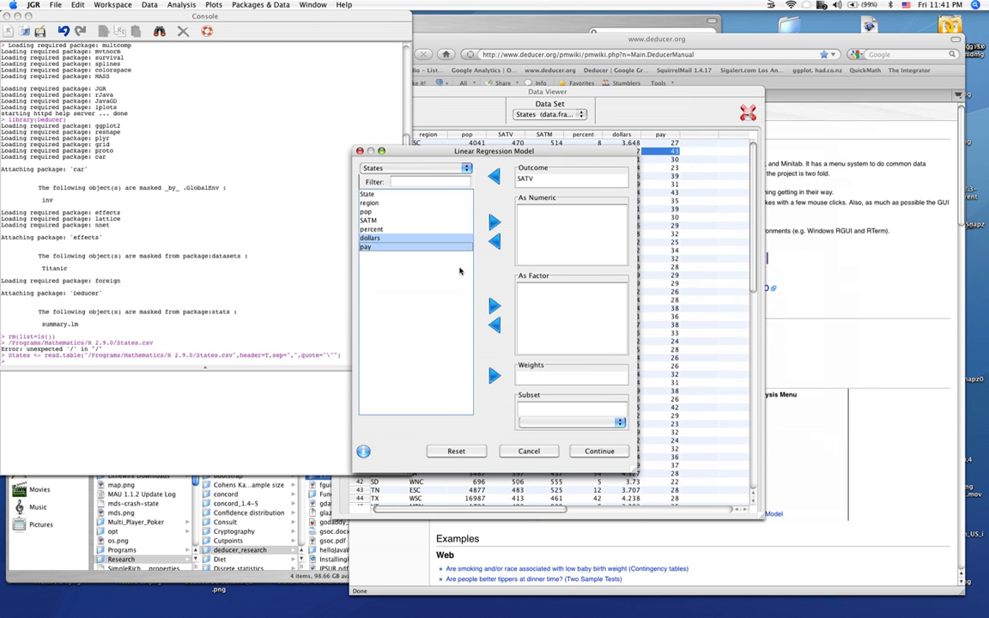
left_click(373, 211)
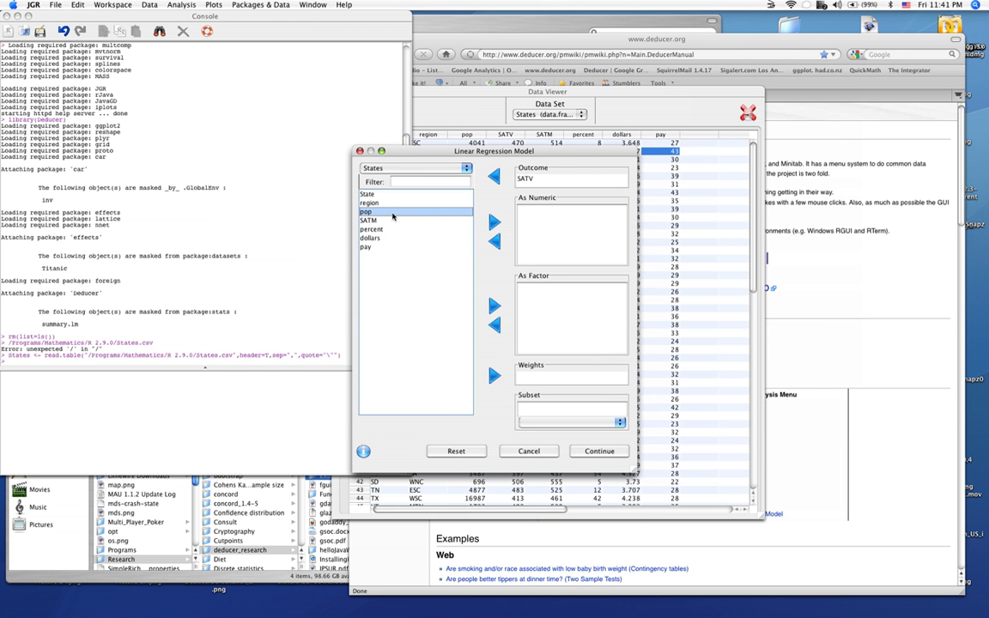
left_click(493, 223)
left_click_drag(393, 228, 386, 239)
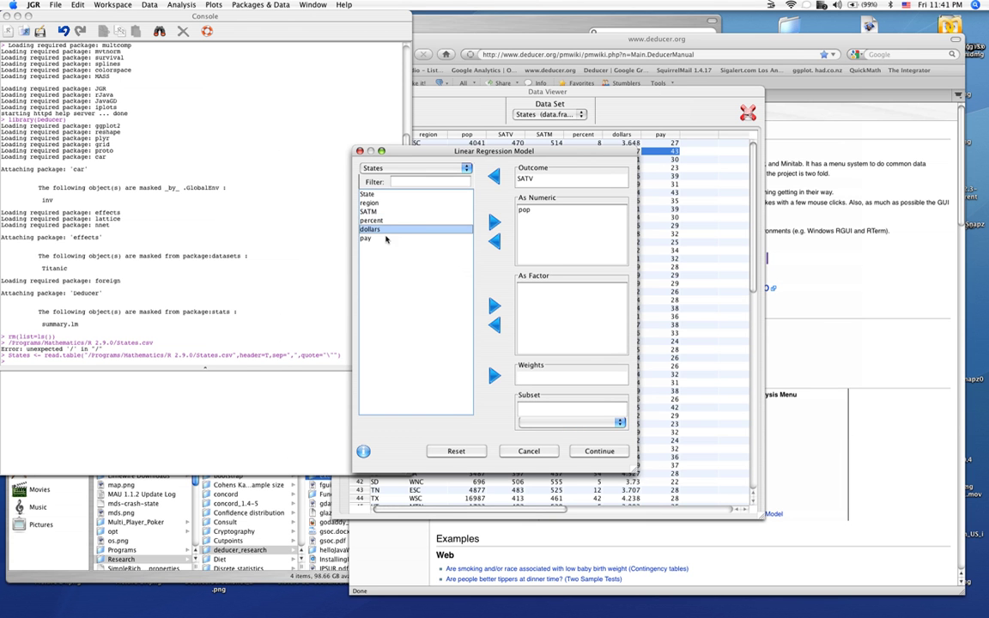
left_click(494, 222)
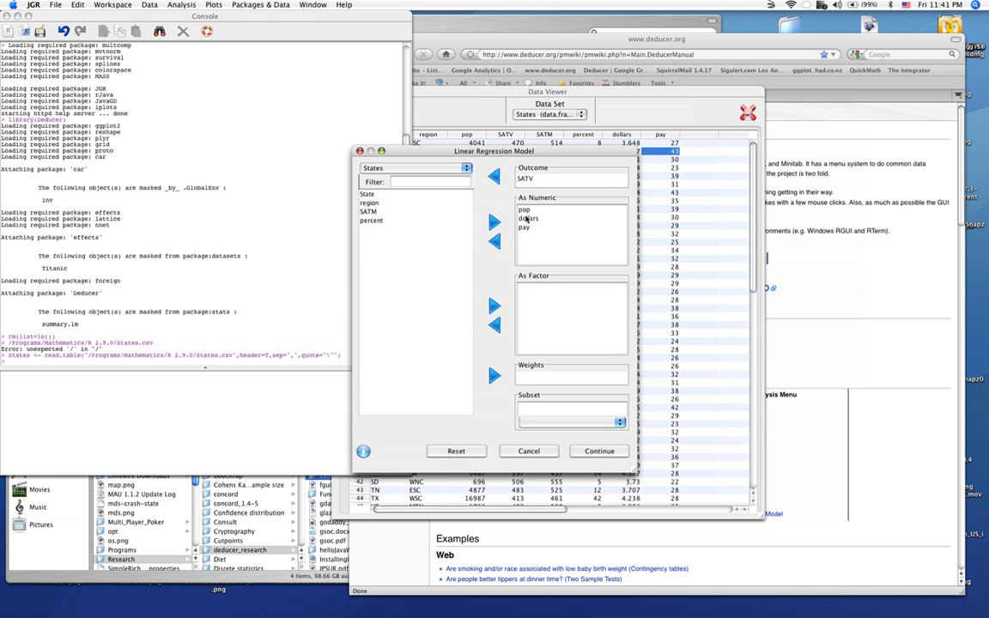
left_click(527, 218)
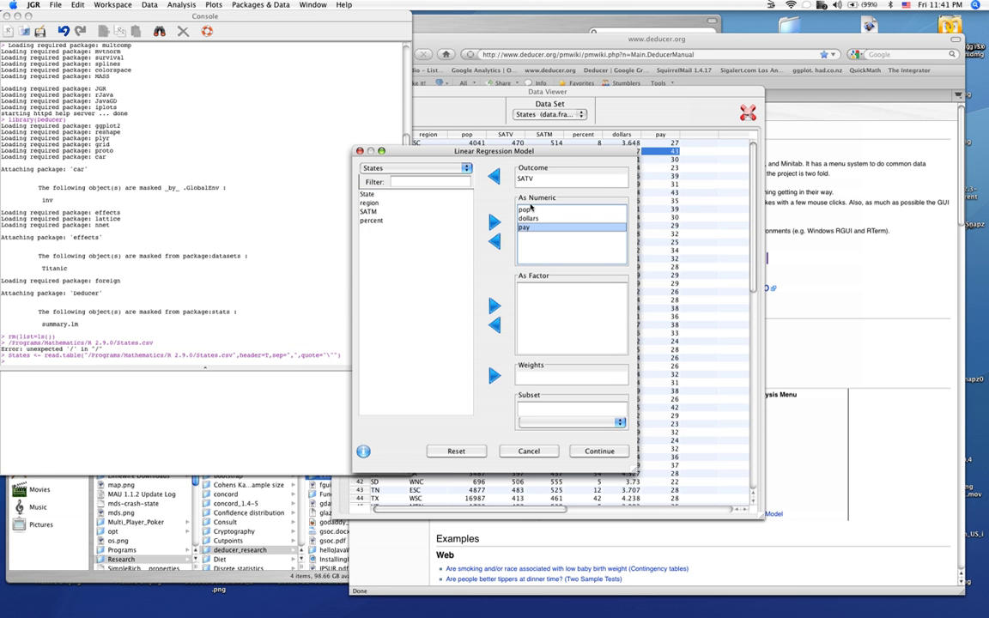
left_click(532, 212)
left_click(599, 451)
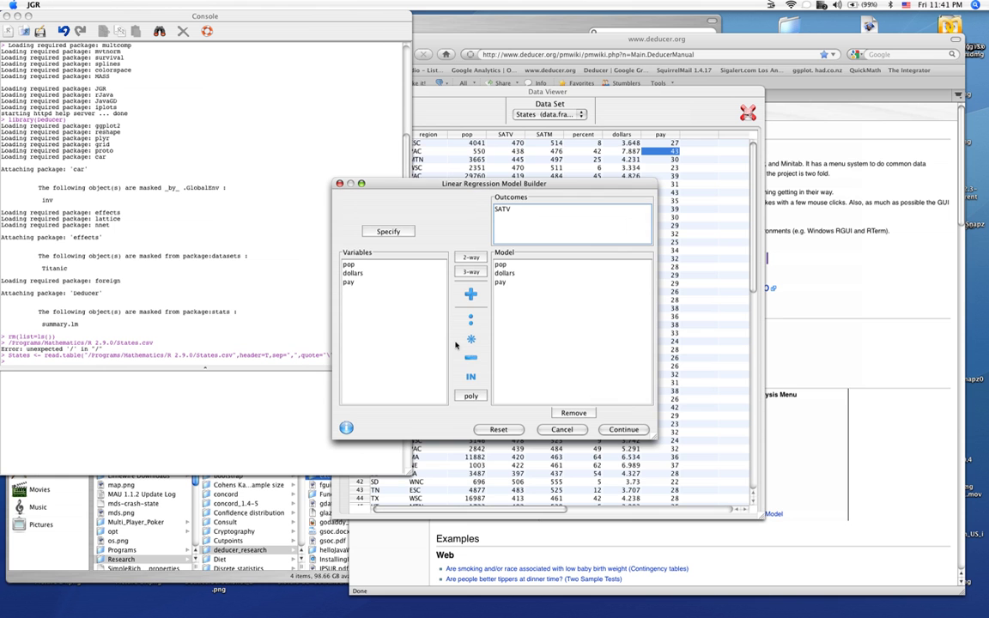
Replace the separate main terms with the full pop*dollars*pay interaction model
left_click(382, 266)
left_click(379, 285, "shift")
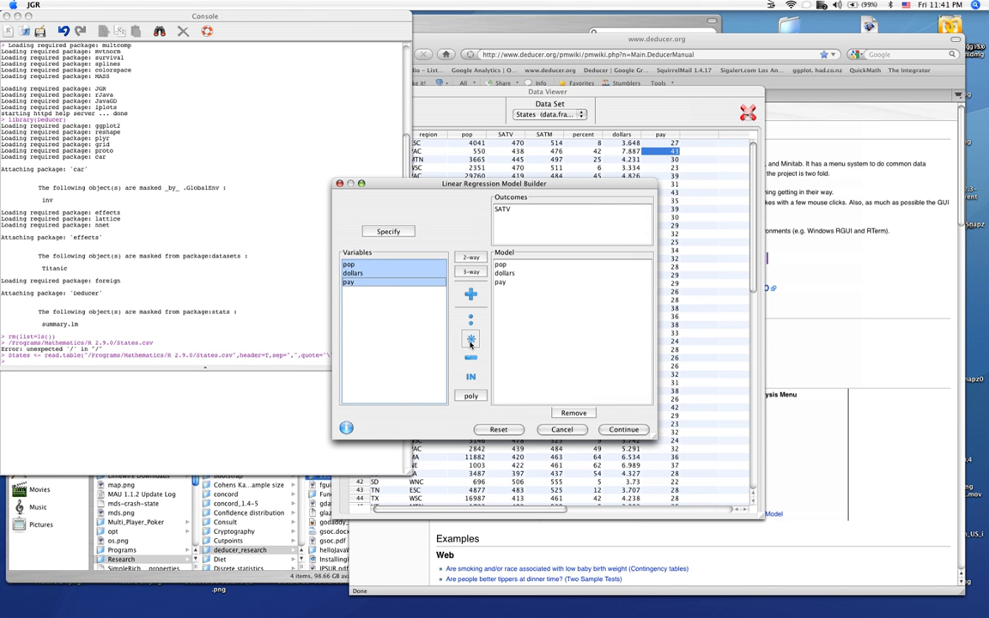
left_click(470, 271)
left_click(512, 283)
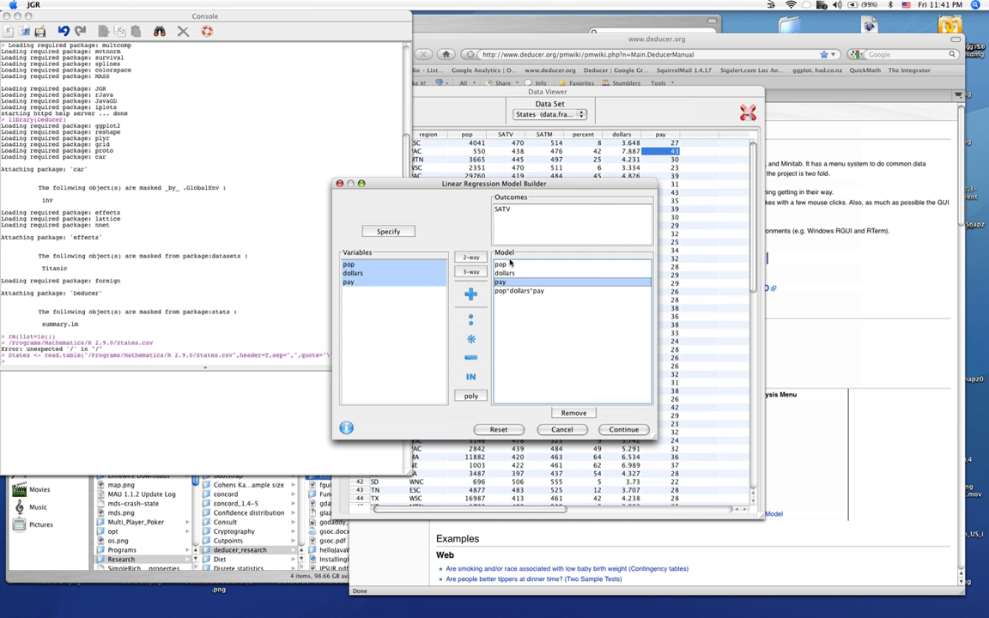
left_click(510, 266, "shift")
left_click(573, 413)
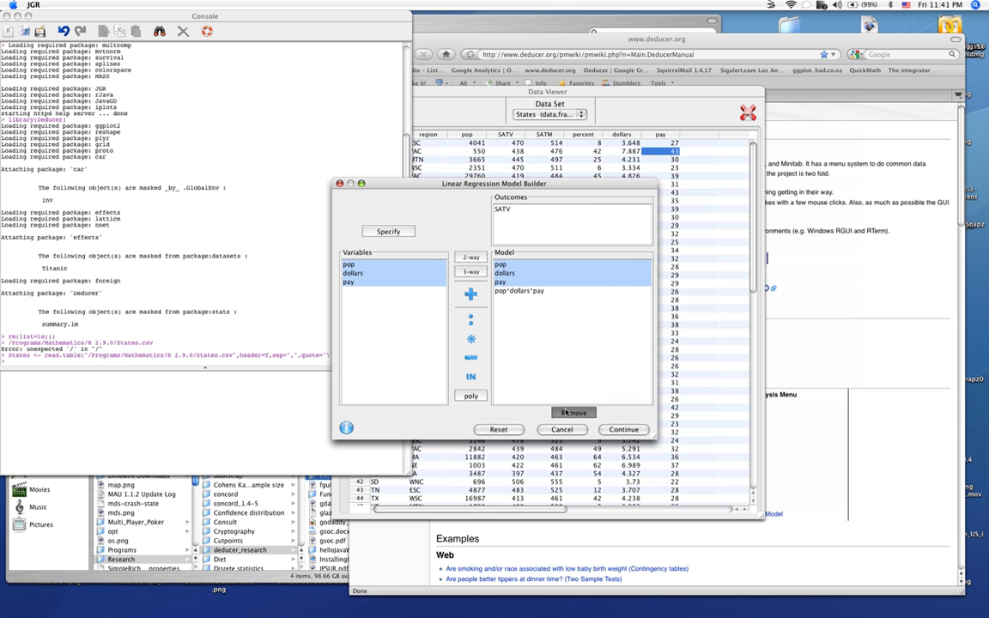
left_click(624, 429)
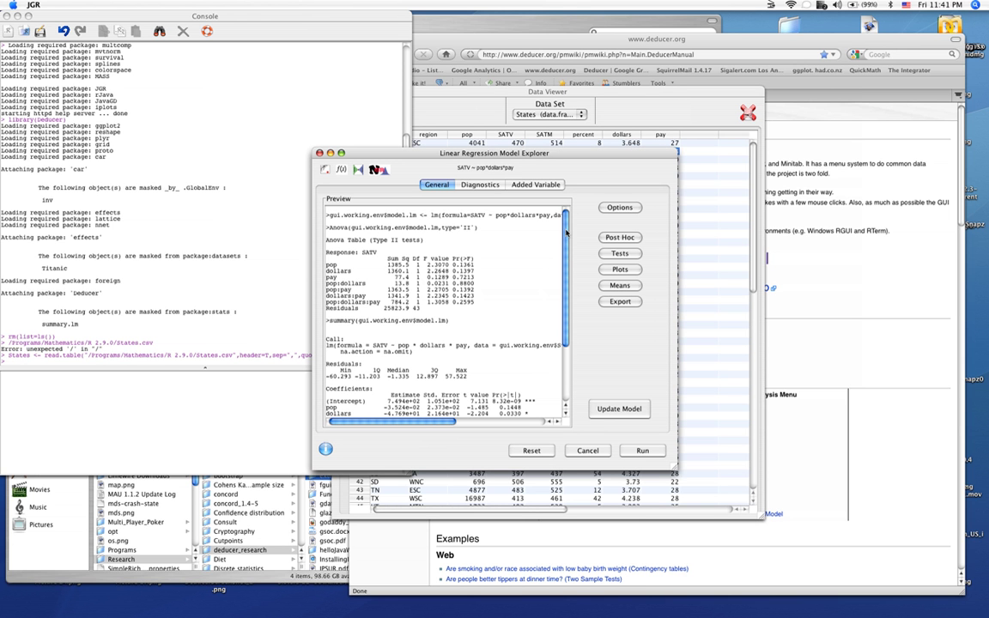
Review the residual diagnostics and output options, giving R² 0.4563 and F 5.155
left_click_drag(565, 230, 566, 241)
scroll(504, 256, "down", 3)
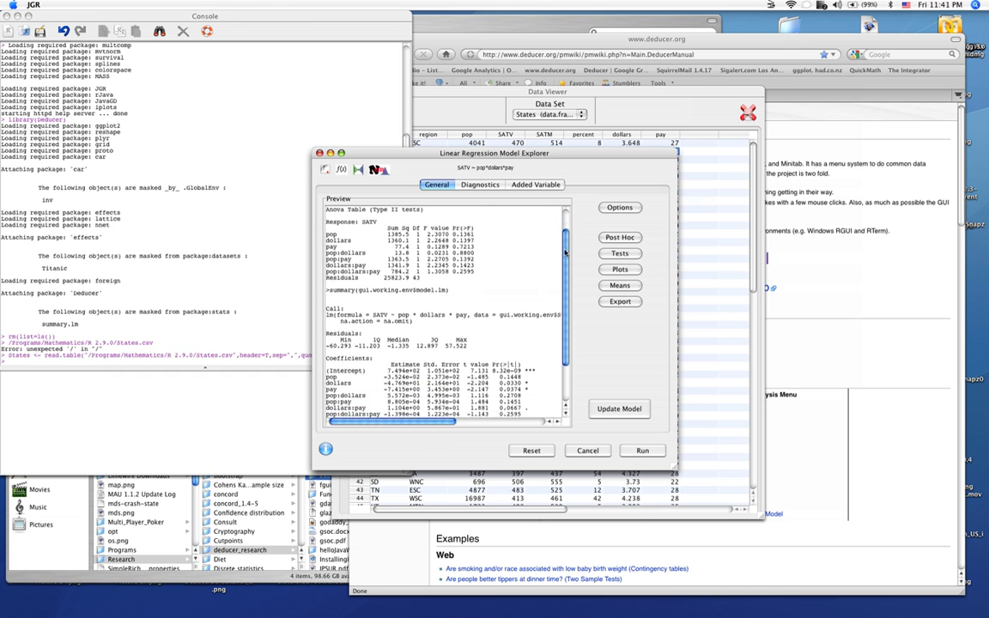
left_click(480, 184)
left_click(436, 184)
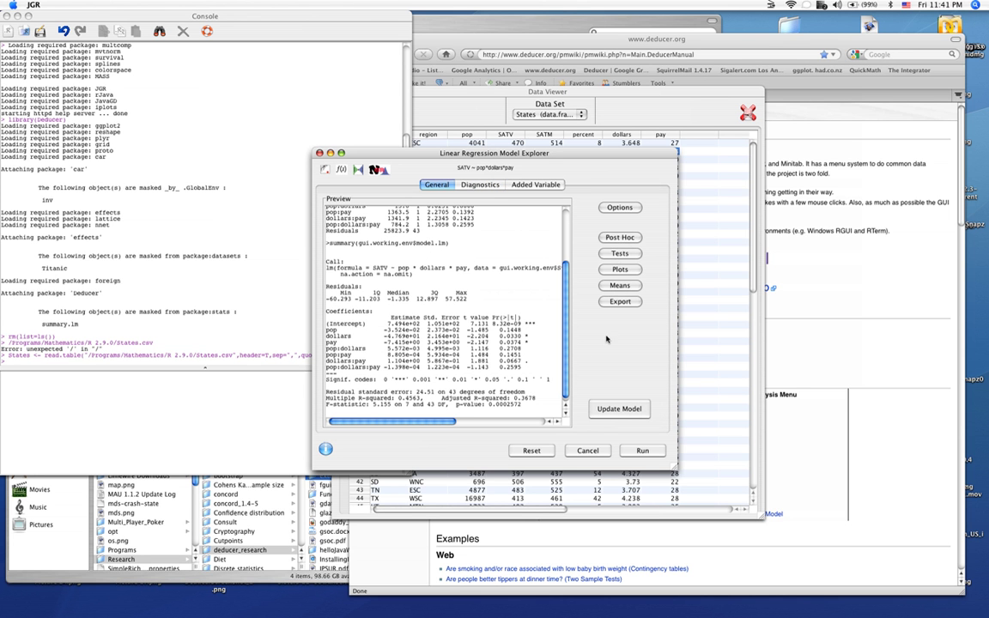
left_click(619, 208)
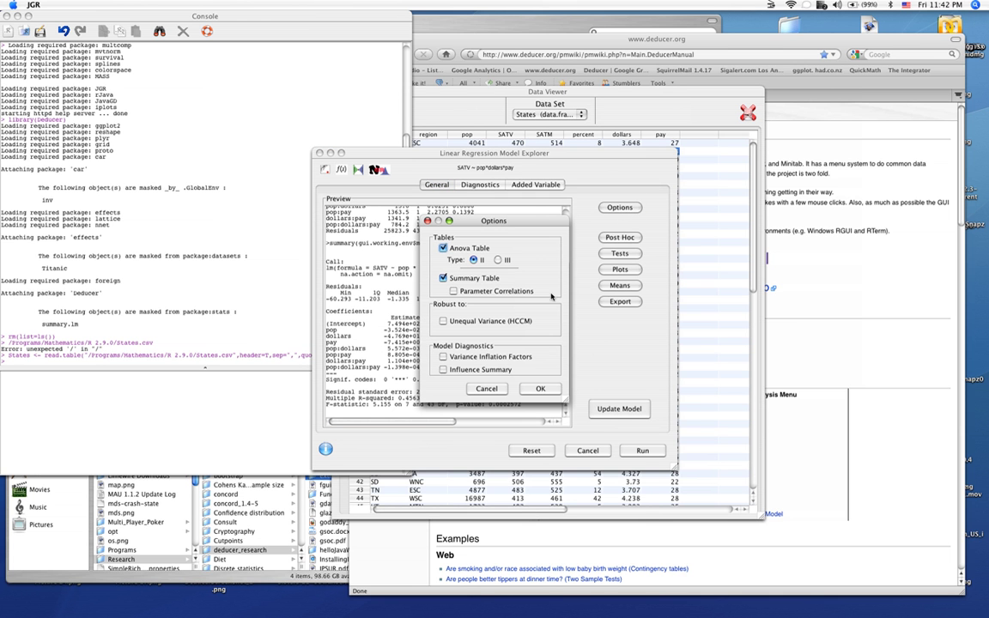
left_click(540, 388)
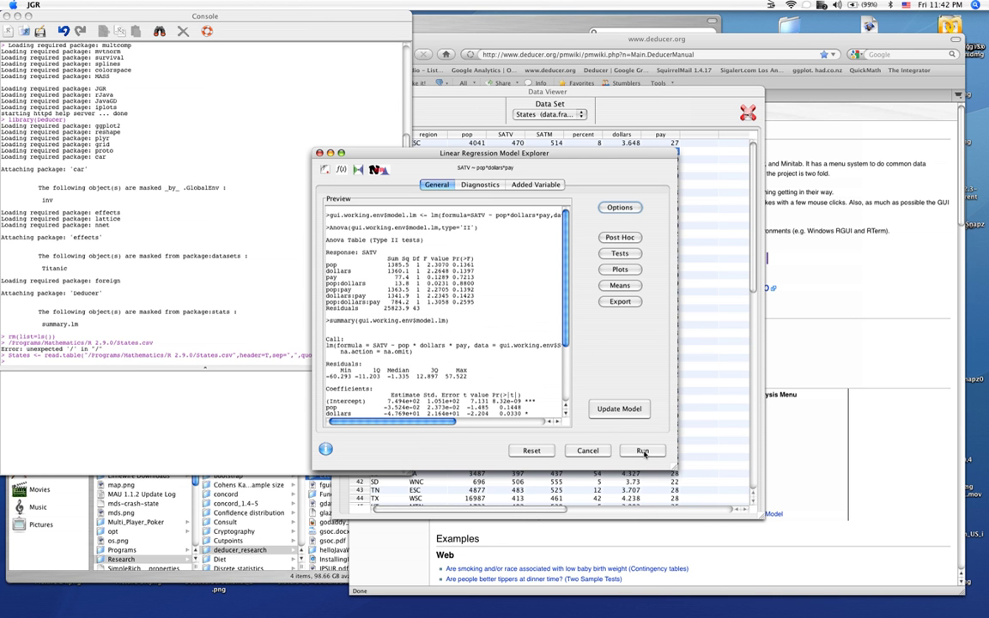
Run the SATV ~ pop*dollars*pay regression and review its Type II Anova table and coefficient summary
left_click(643, 453)
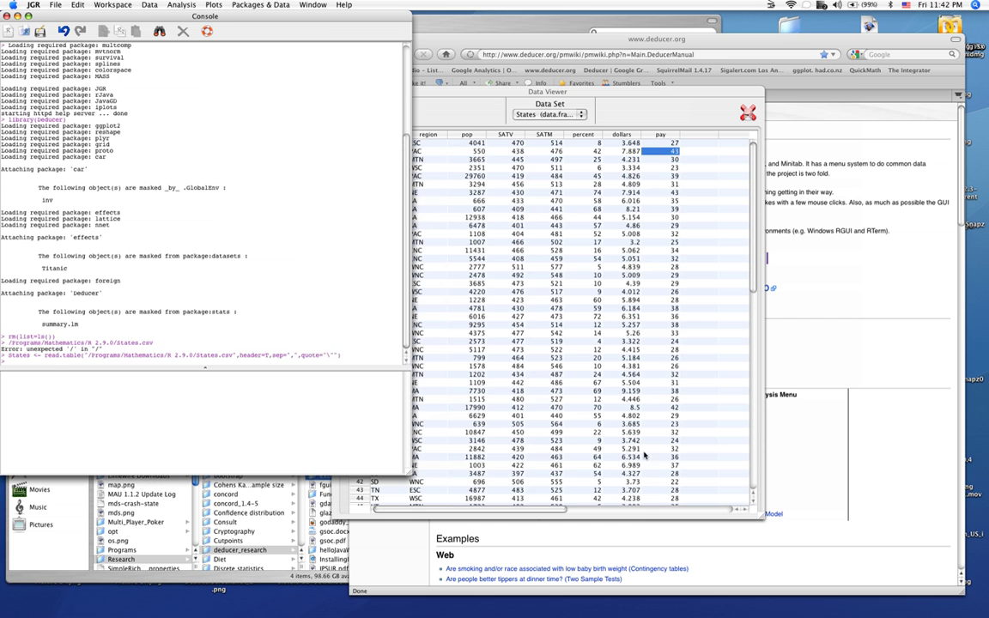
left_click_drag(252, 350, 37, 141)
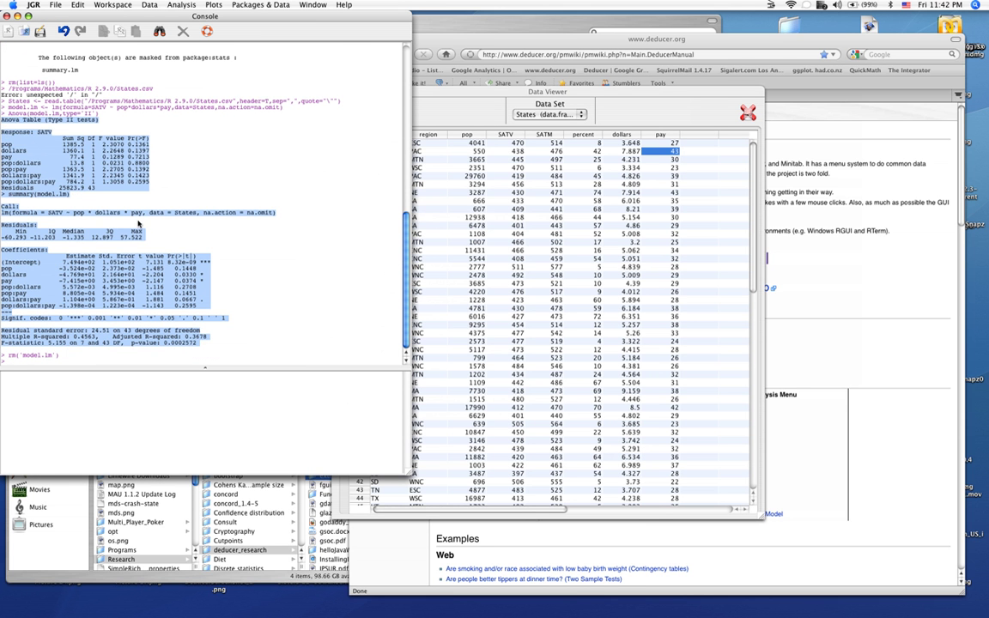
left_click(195, 241)
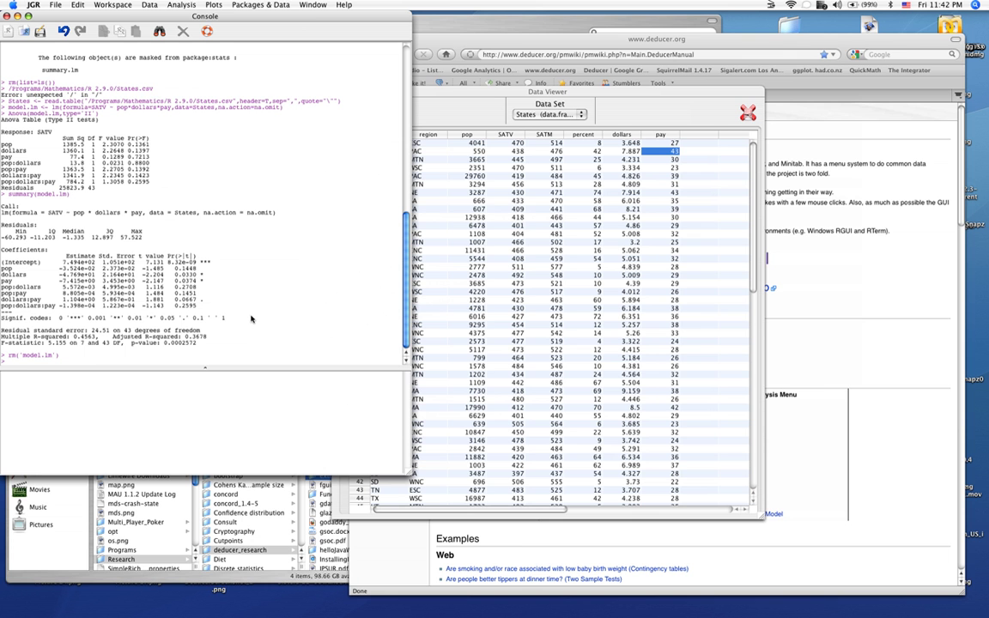